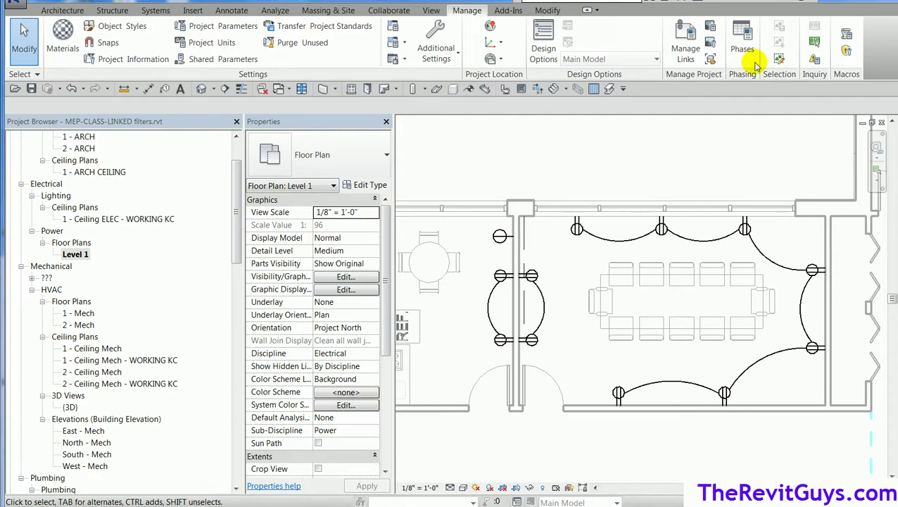
# Step: Review the phase graphic overrides in Phasing settings and close without changes
pyautogui.click(740, 44)
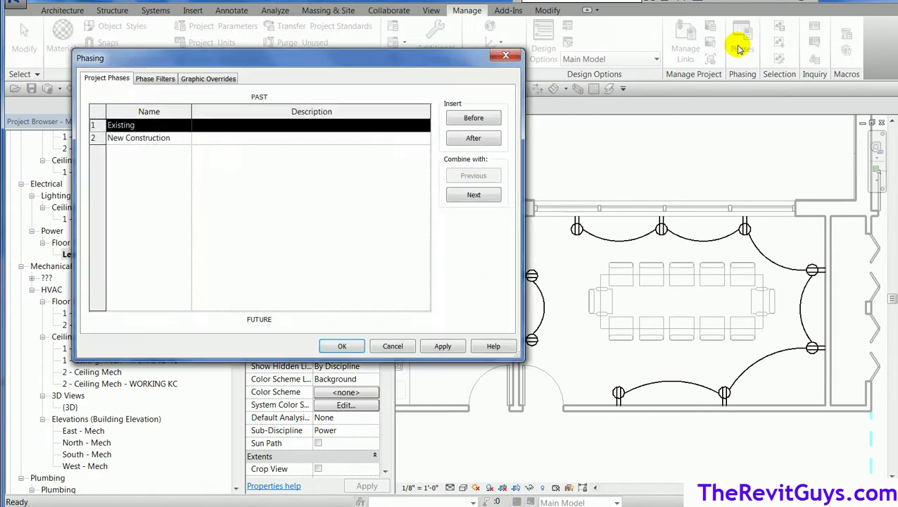
pyautogui.click(204, 79)
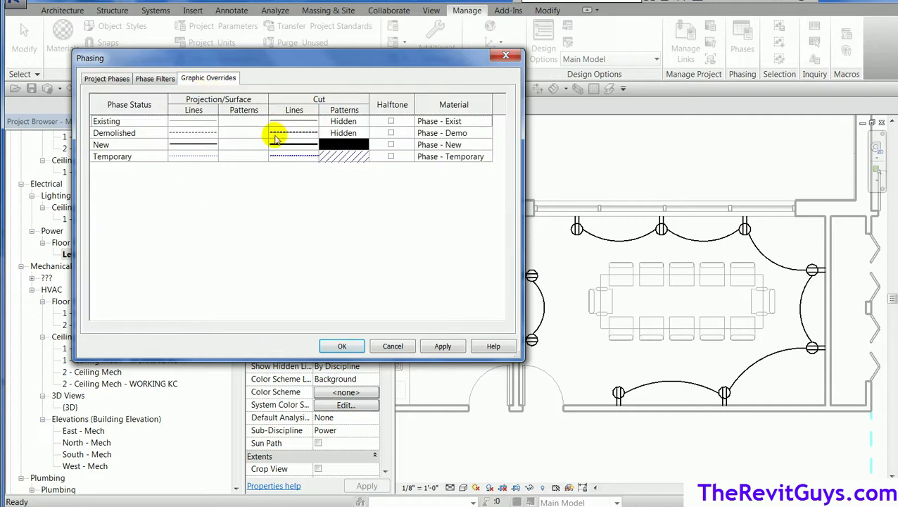
pyautogui.click(389, 346)
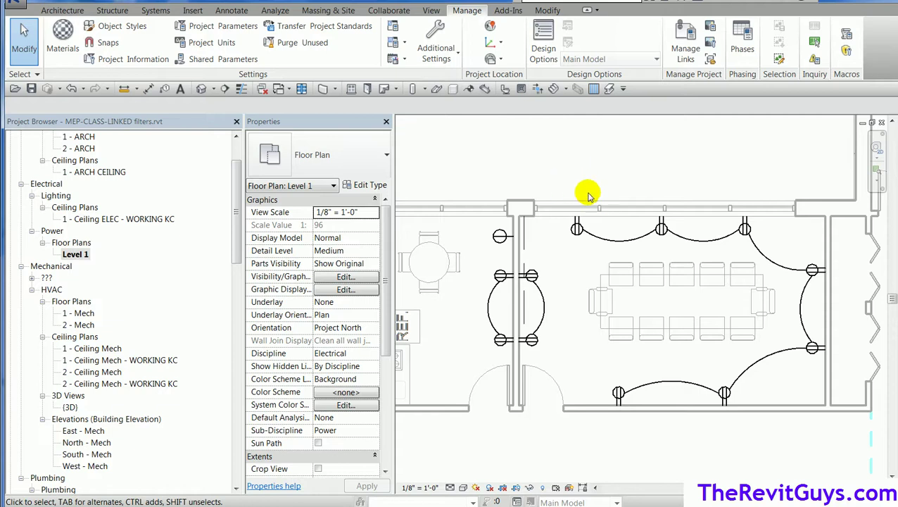
# Step: Begin a new project parameter and name it 'Existing to Remain'
pyautogui.click(236, 28)
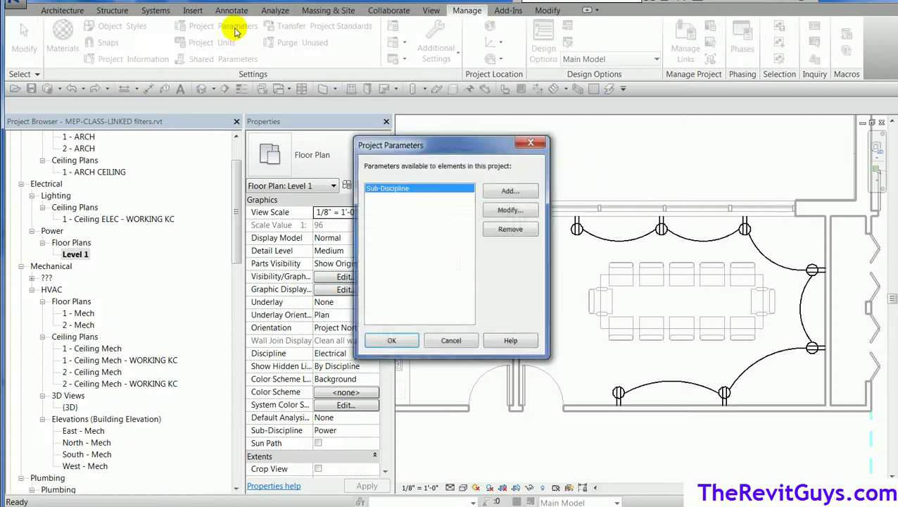
pyautogui.click(511, 191)
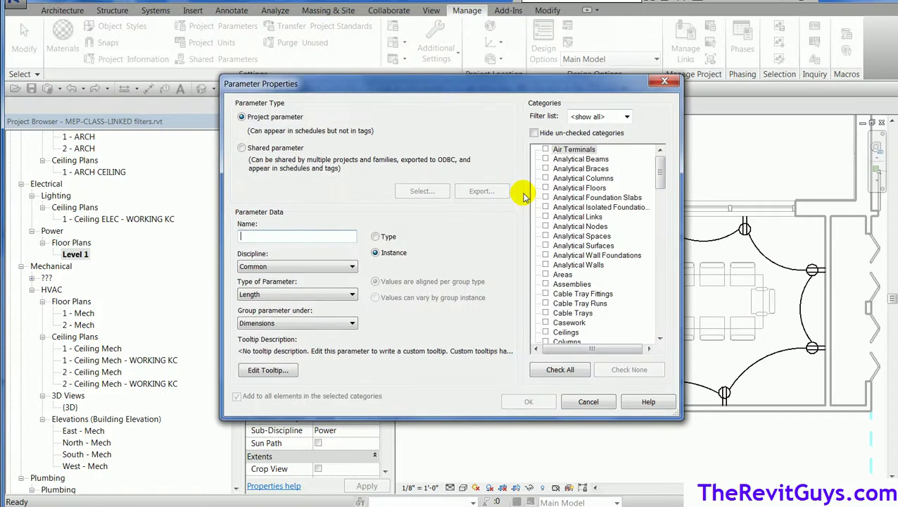
pyautogui.write('Existing to Remain')
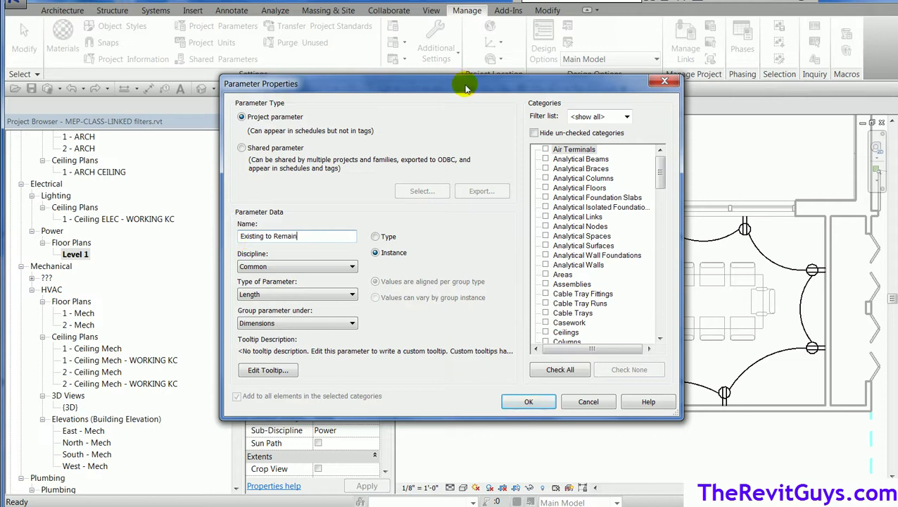
pyautogui.moveTo(461, 87); pyautogui.dragTo(385, 76)
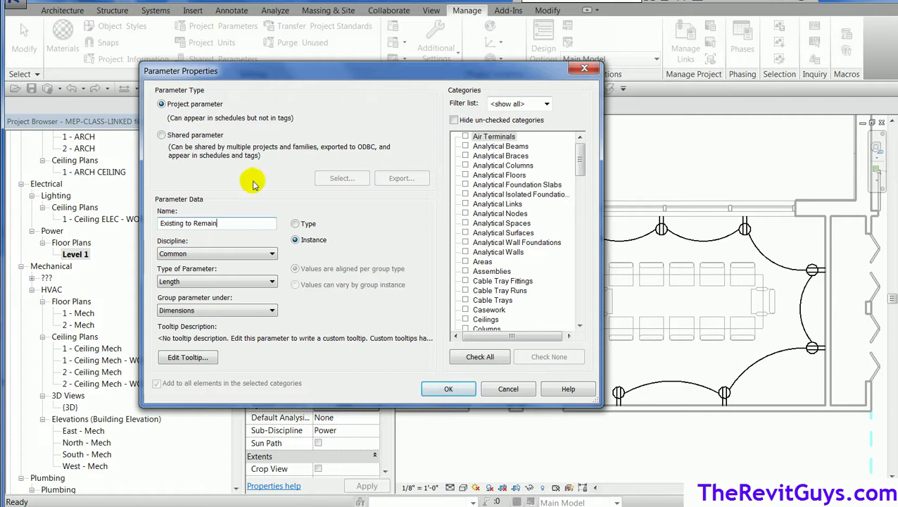
# Step: Keep the Common discipline, set type to Yes/No, and group it under Graphics
pyautogui.click(251, 255)
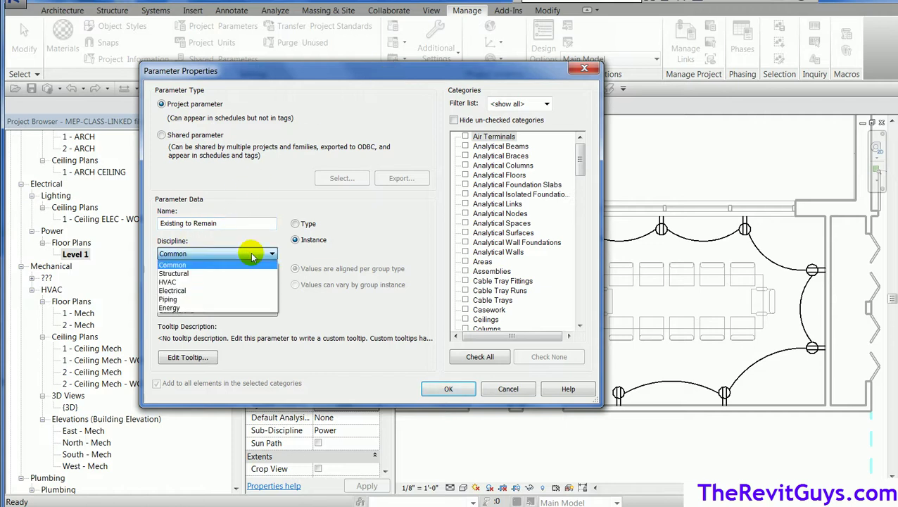
pyautogui.click(251, 256)
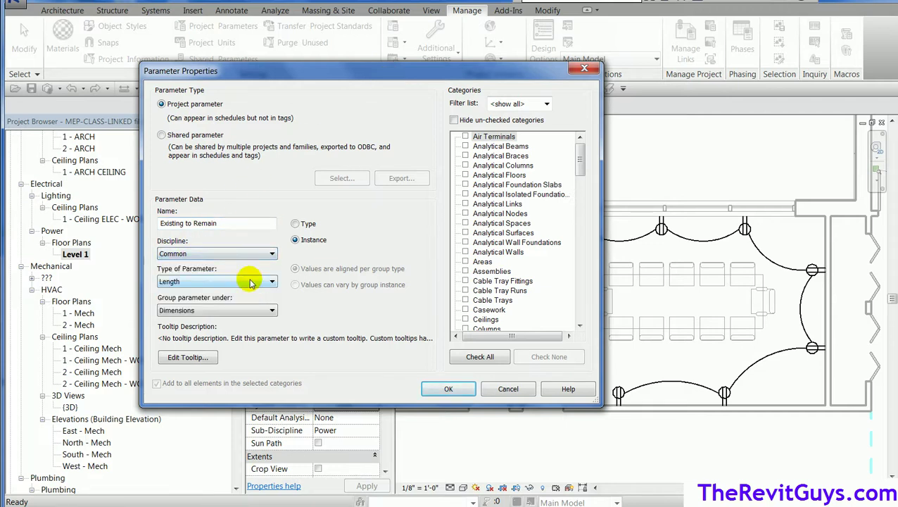
pyautogui.click(251, 282)
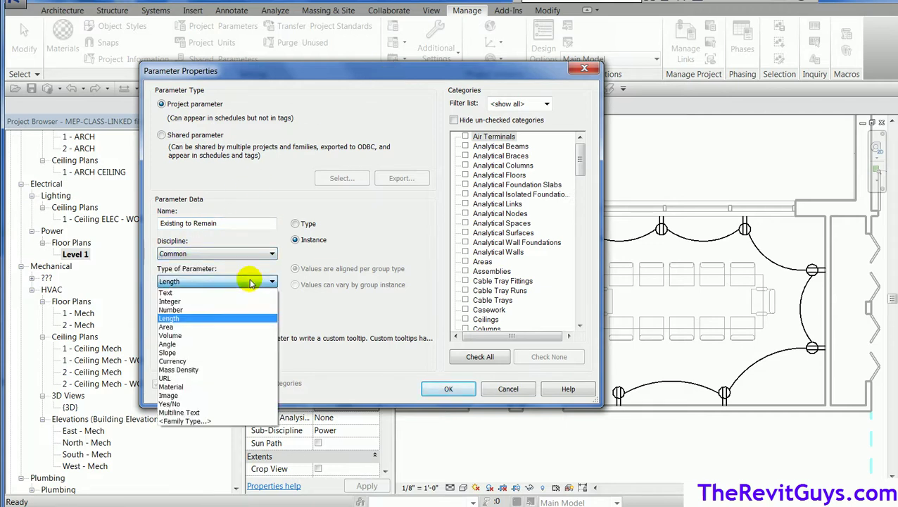
pyautogui.click(240, 404)
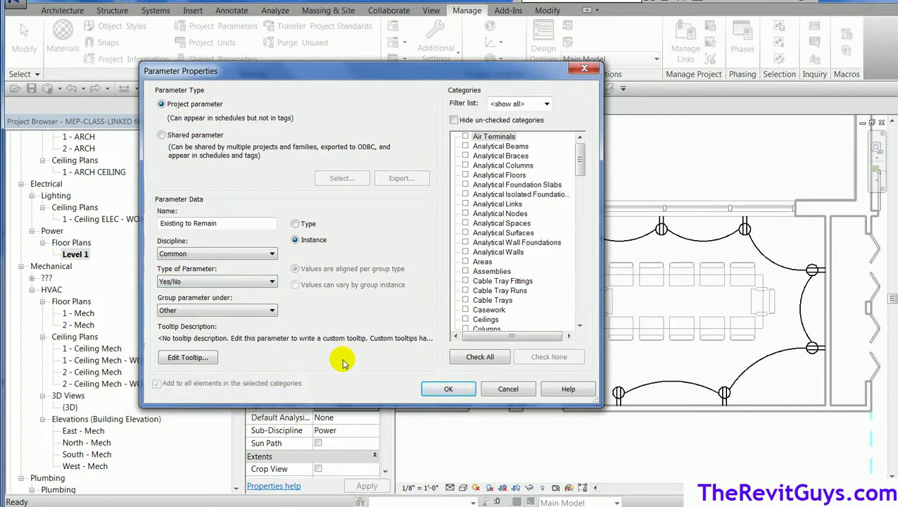
pyautogui.click(271, 311)
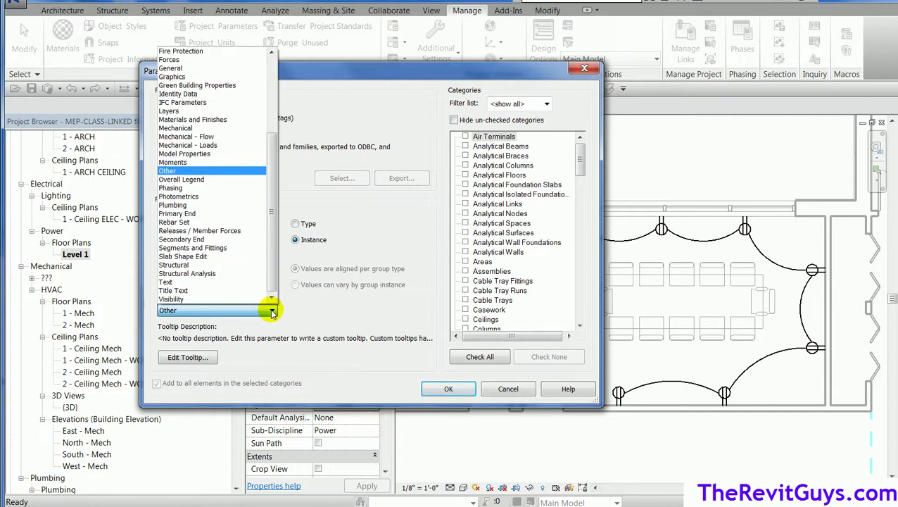
pyautogui.click(232, 78)
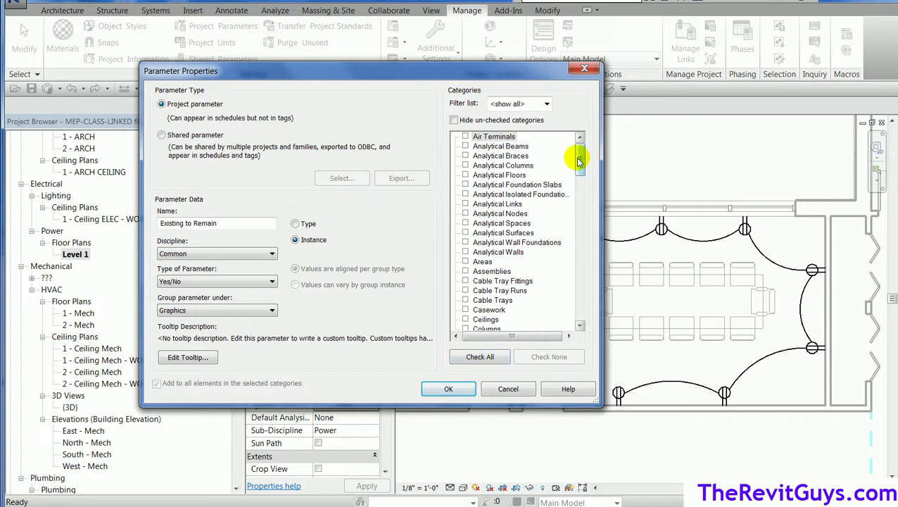
# Step: Check Conduits, Conduit Fittings and Data Devices in the parameter's Categories list
pyautogui.moveTo(578, 161); pyautogui.dragTo(580, 176)
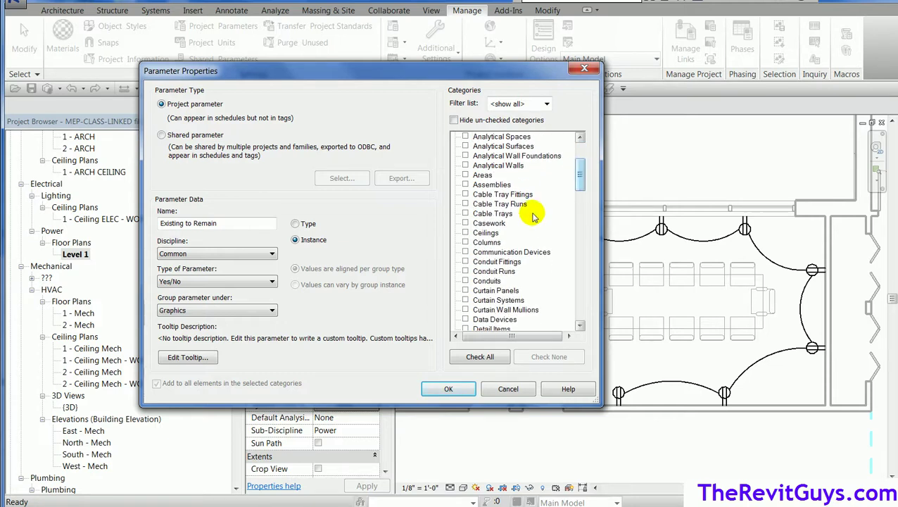
pyautogui.click(465, 281)
pyautogui.click(465, 261)
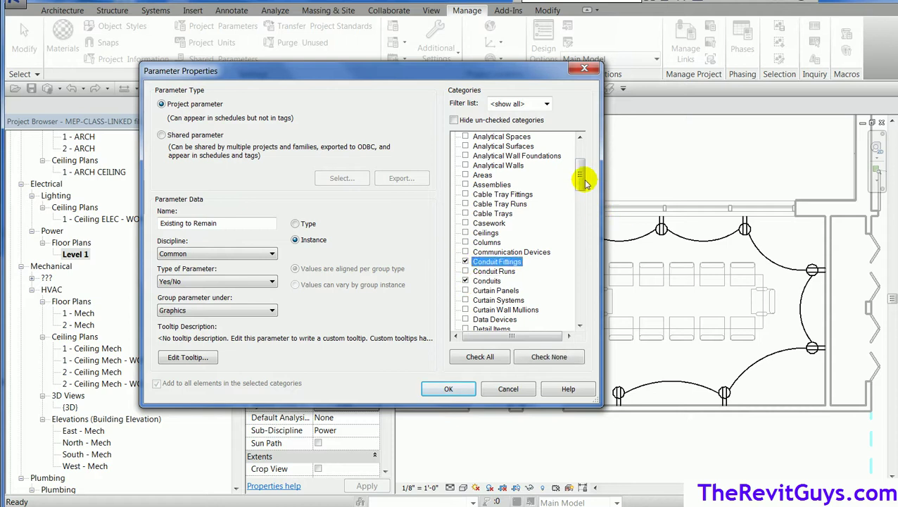
pyautogui.moveTo(584, 180); pyautogui.dragTo(580, 191)
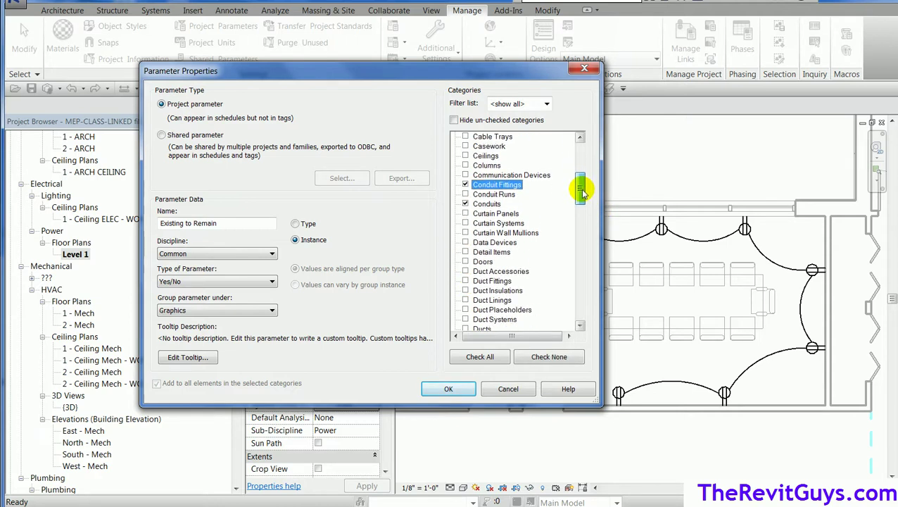
pyautogui.click(465, 242)
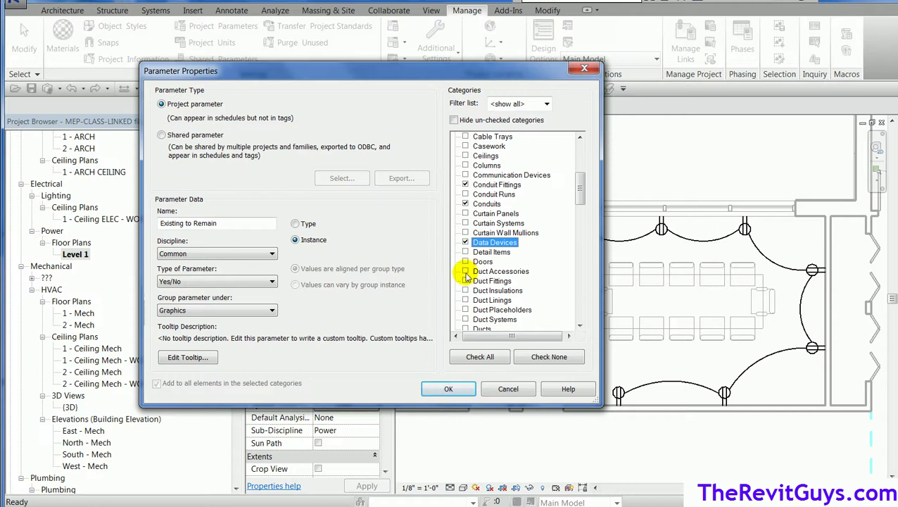
pyautogui.moveTo(581, 196); pyautogui.dragTo(582, 213)
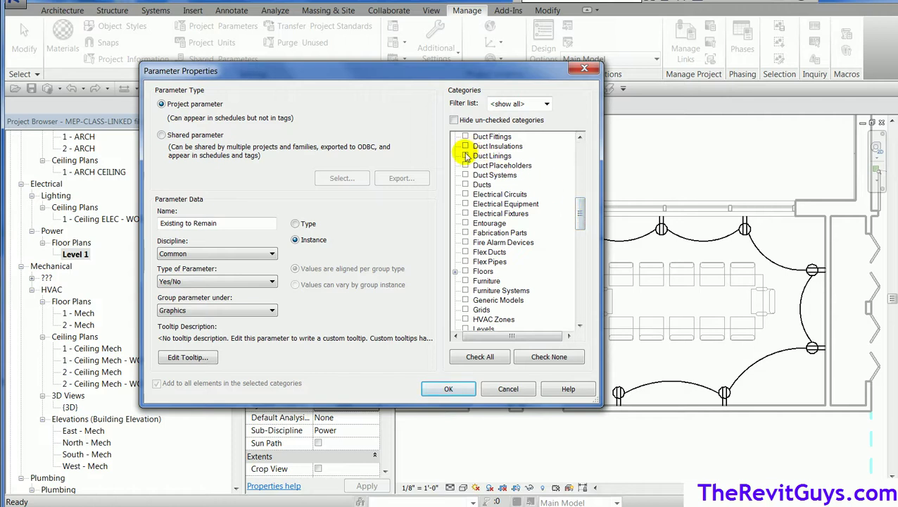
pyautogui.moveTo(581, 224); pyautogui.dragTo(579, 211)
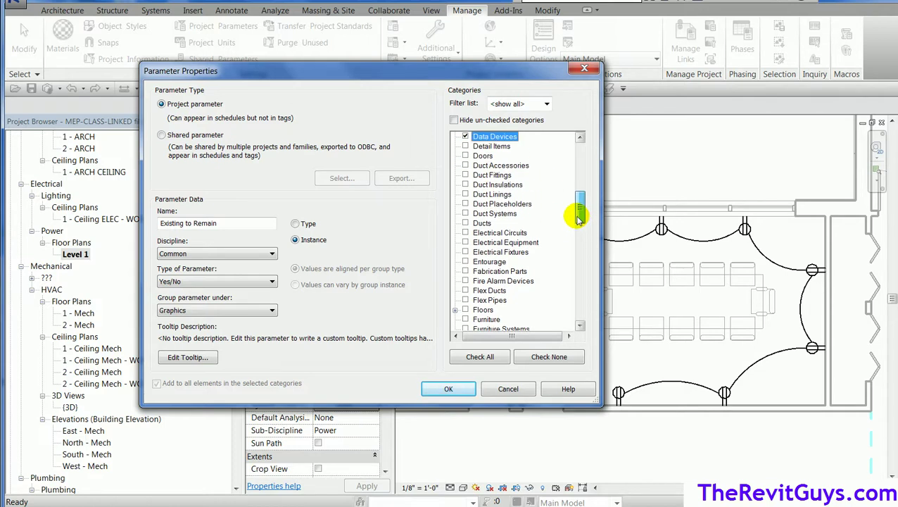
# Step: Check Duct Accessories, Fittings, Insulations, Linings, Ducts, Electrical Equipment and Electrical Fixtures
pyautogui.click(466, 165)
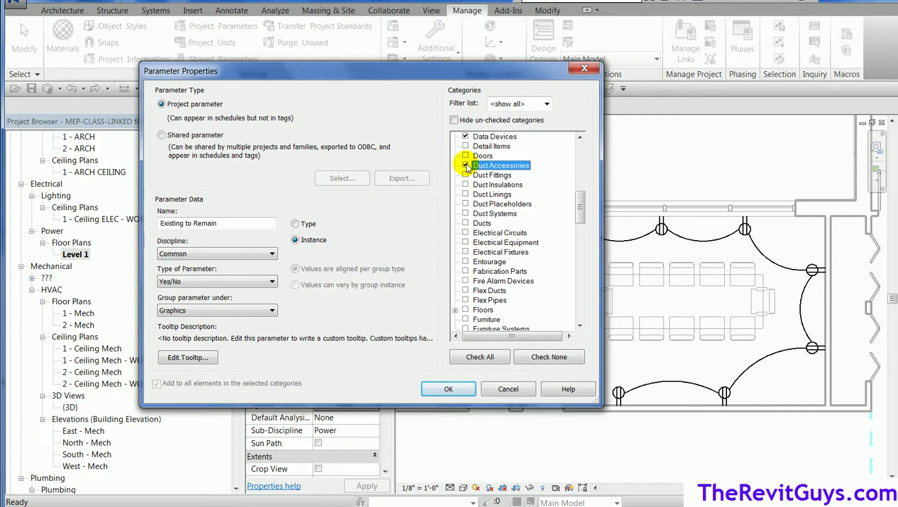
pyautogui.click(465, 175)
pyautogui.click(466, 184)
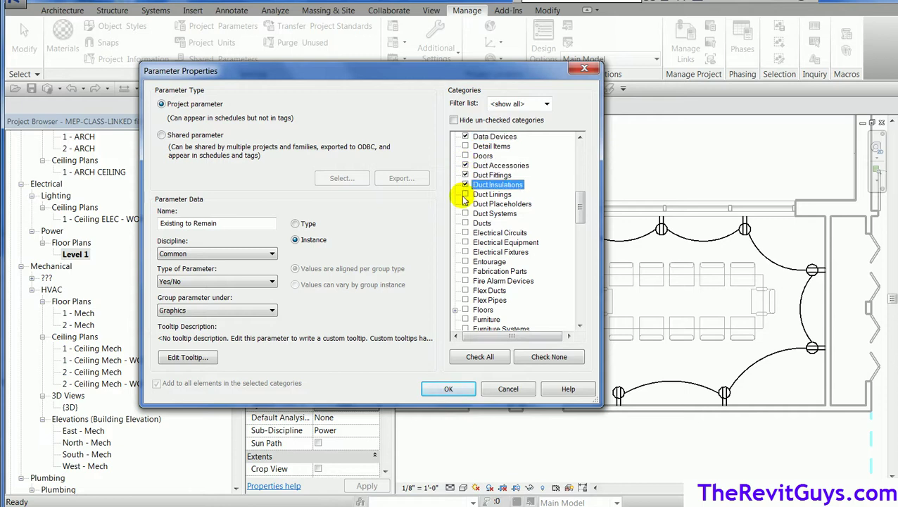
pyautogui.click(465, 195)
pyautogui.click(465, 223)
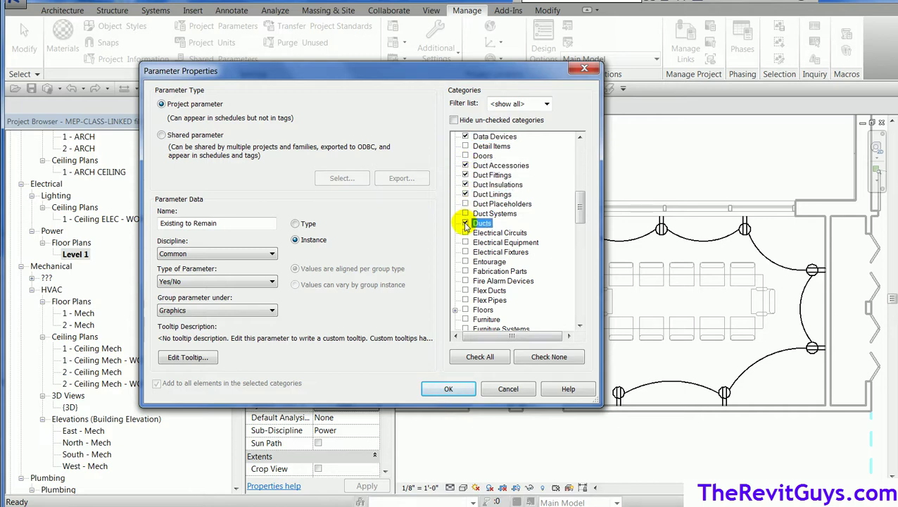
pyautogui.click(465, 242)
pyautogui.click(465, 252)
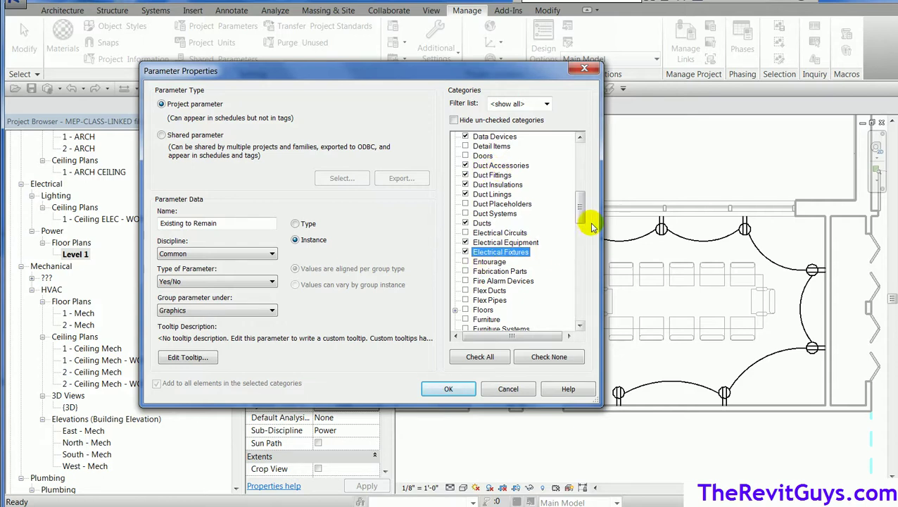
pyautogui.scroll(-1, 581, 211)
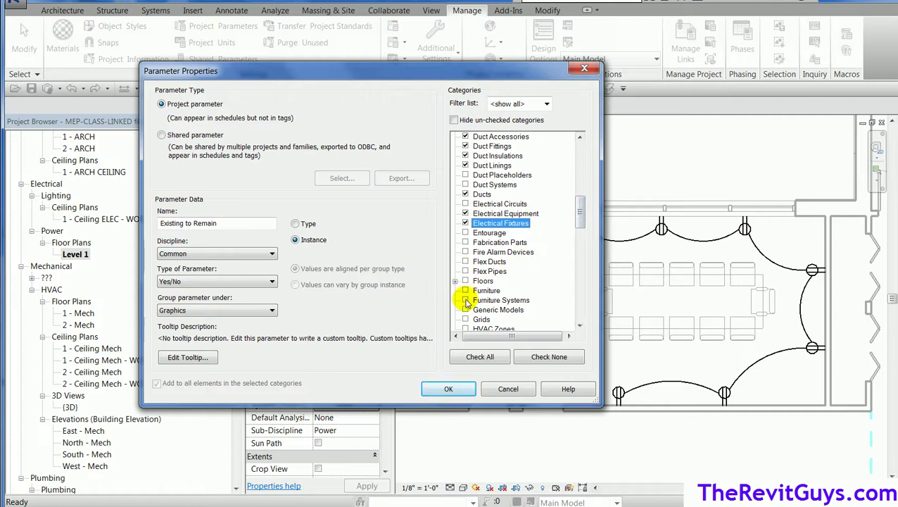
pyautogui.scroll(-1, 582, 215)
pyautogui.moveTo(581, 218); pyautogui.dragTo(582, 311)
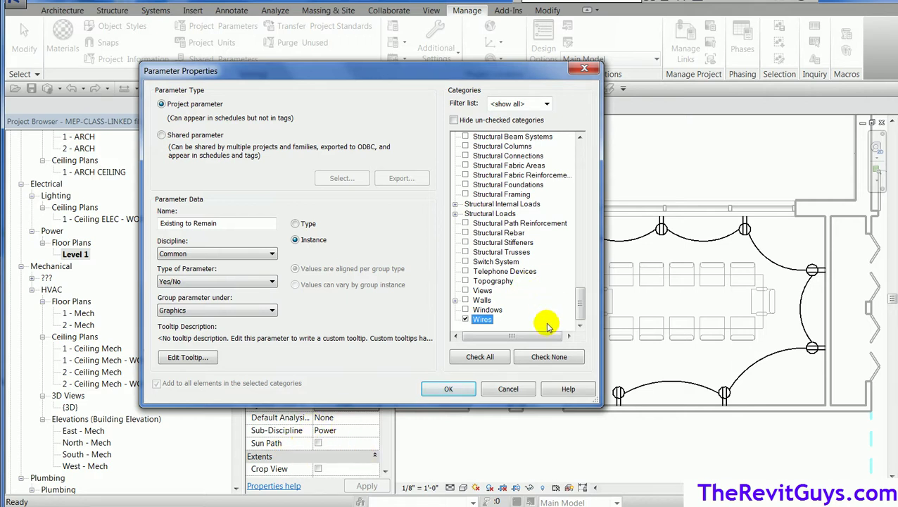
# Step: Save the parameter, reopen it, and set tooltip 'check this box if this item is existing to remain.'
pyautogui.click(447, 389)
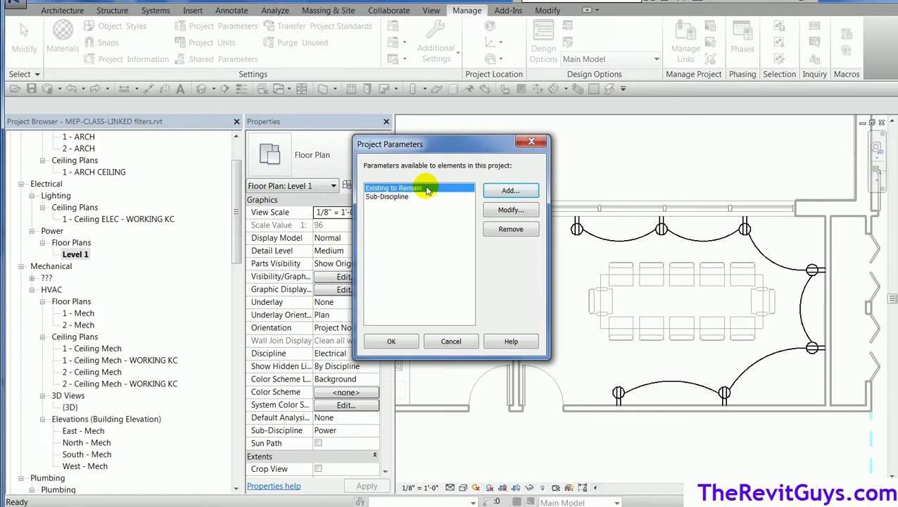
pyautogui.click(511, 209)
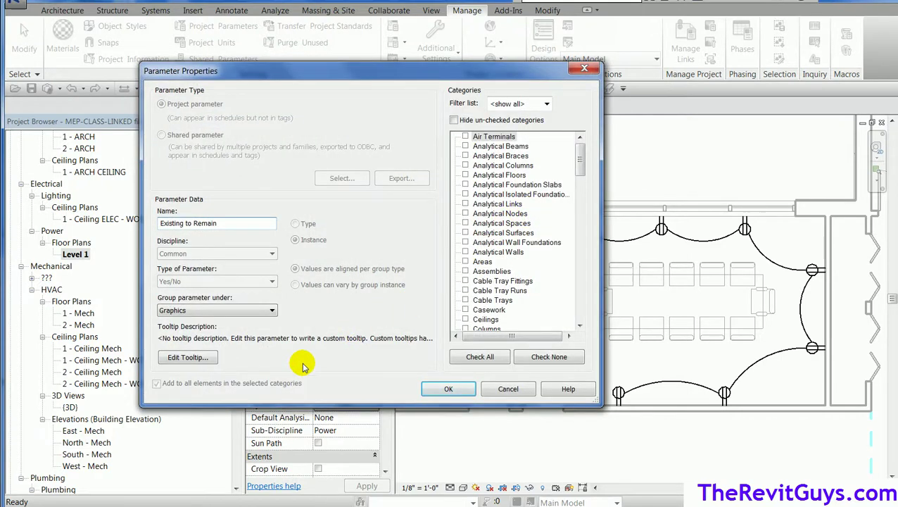
pyautogui.click(188, 357)
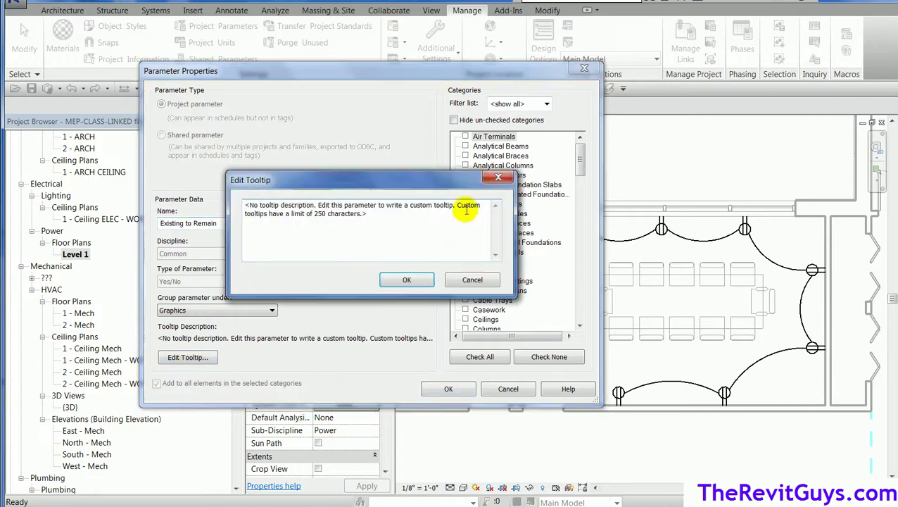
pyautogui.moveTo(388, 215); pyautogui.dragTo(217, 197)
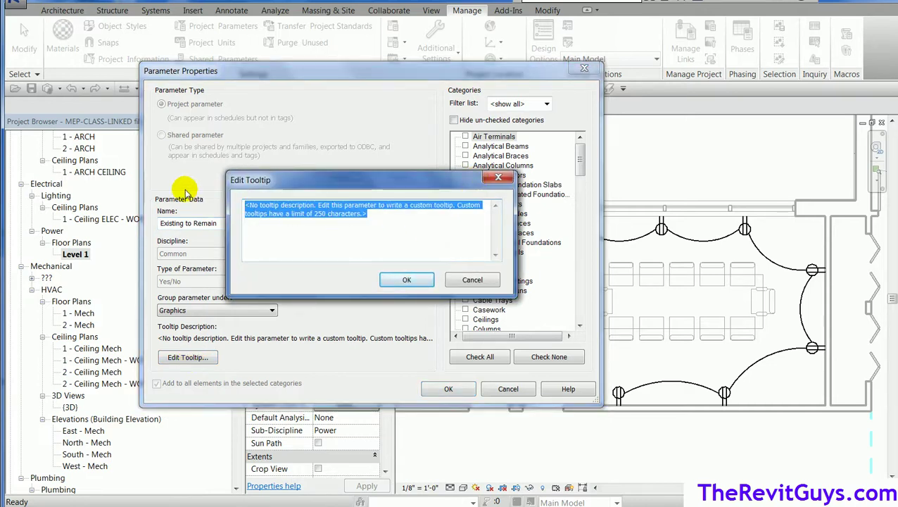
pyautogui.write('ch')
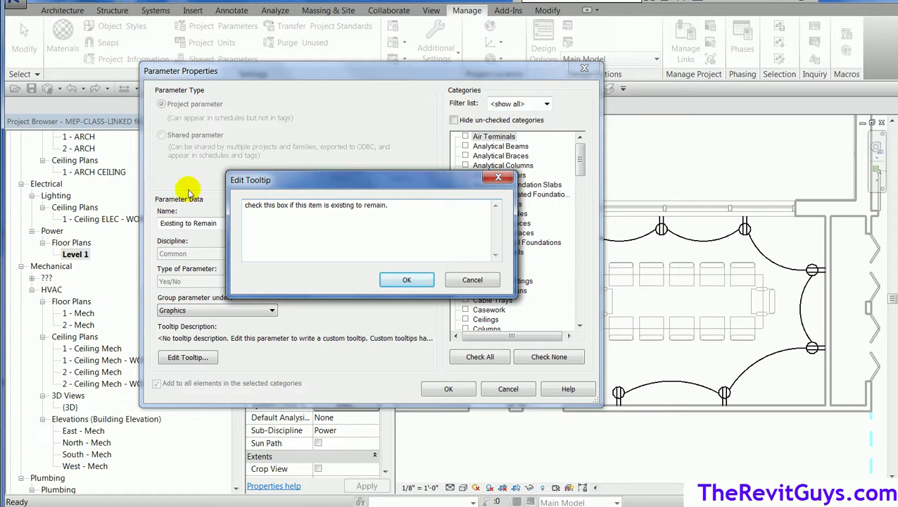
pyautogui.click(407, 281)
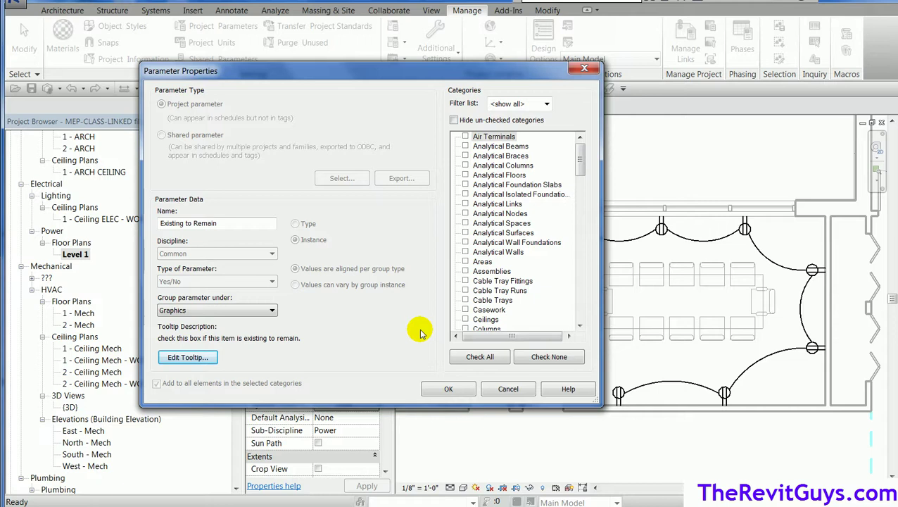
# Step: Close Project Parameters, toggle Existing to Remain on the top-left duplex receptacle, then deselect
pyautogui.click(449, 389)
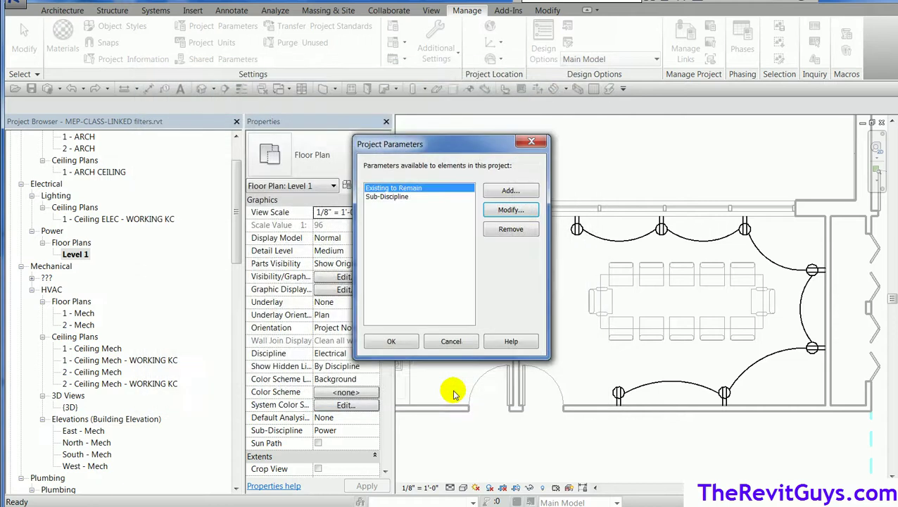
pyautogui.click(392, 341)
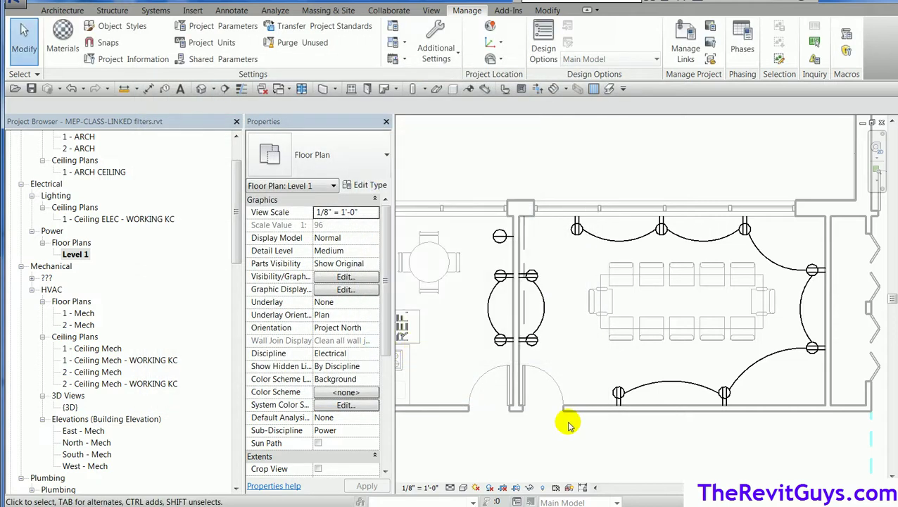
pyautogui.click(579, 227)
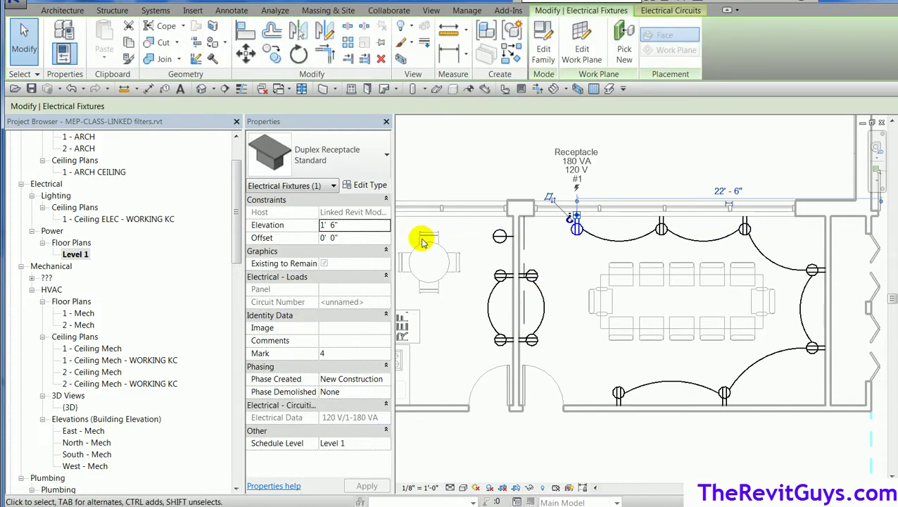
pyautogui.click(325, 264)
pyautogui.click(324, 264)
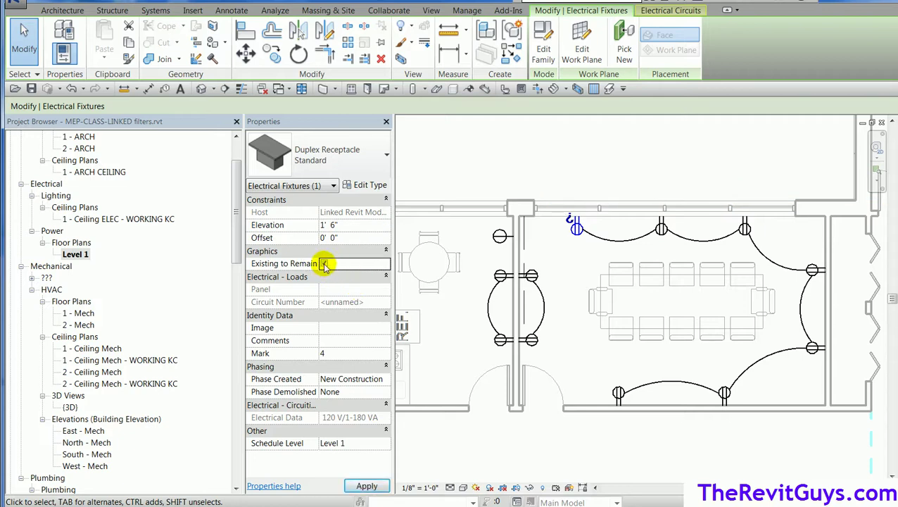
pyautogui.press('Escape')
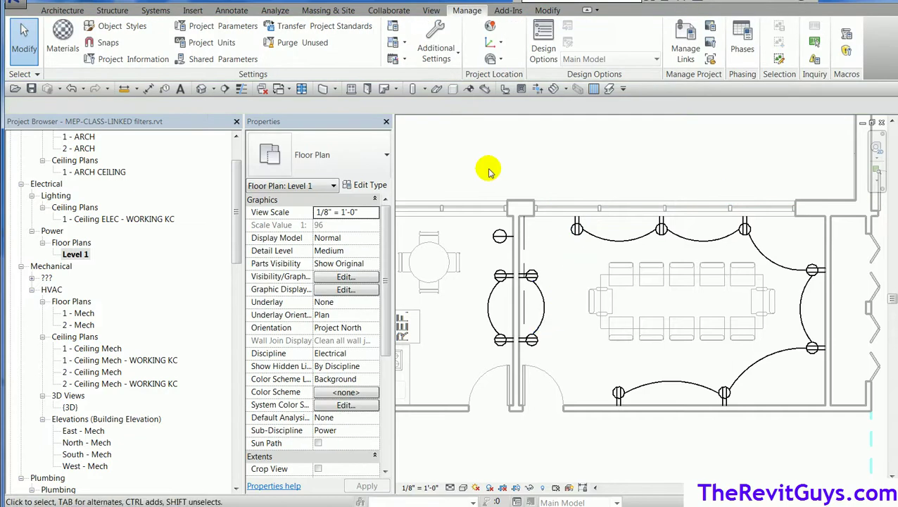
# Step: Create project parameter 'Existing to be Demo' as Yes/No, grouped under Graphics
pyautogui.click(229, 29)
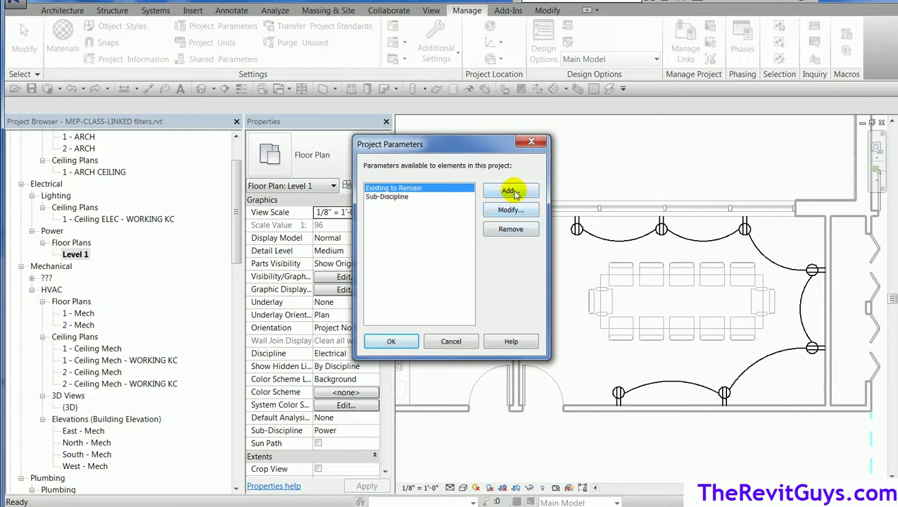
pyautogui.click(511, 191)
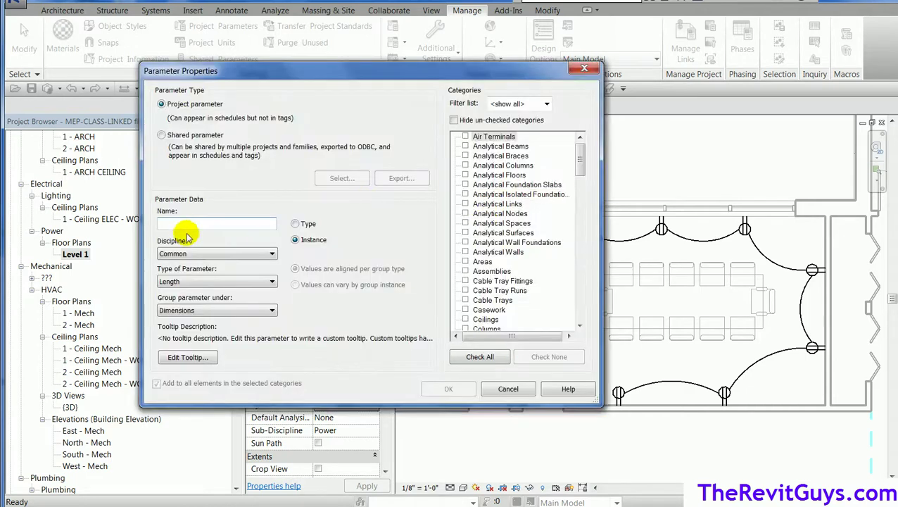
pyautogui.write('Existing to be Demo')
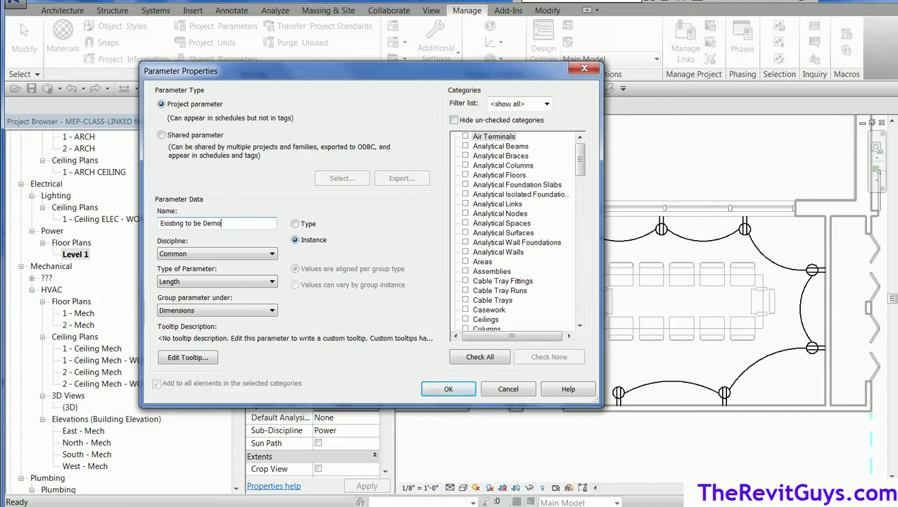
pyautogui.click(222, 285)
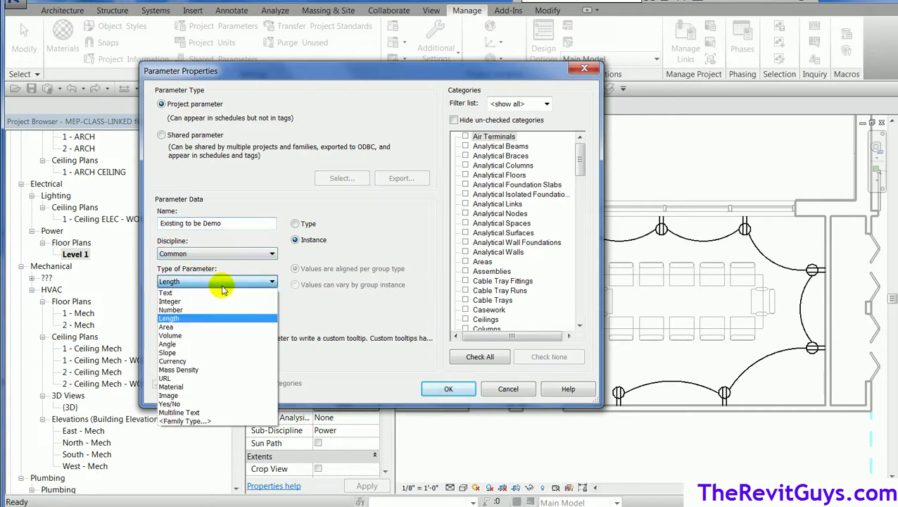
pyautogui.click(222, 404)
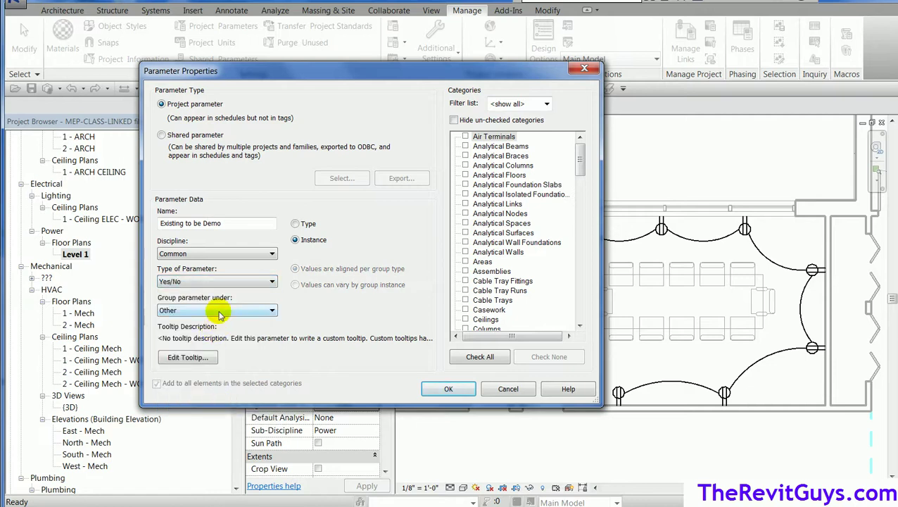
pyautogui.click(219, 314)
pyautogui.click(201, 77)
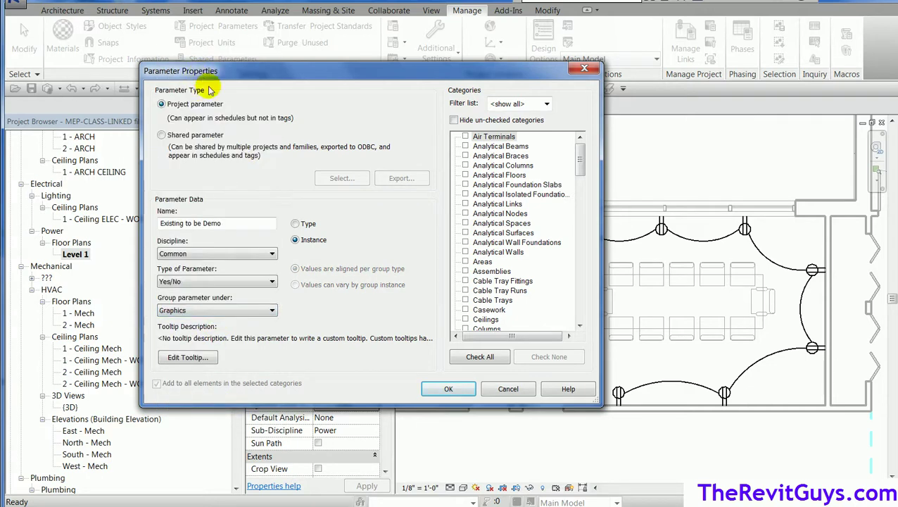
# Step: Apply it to Electrical Equipment, Electrical Fixtures and Wires, then confirm both dialogs
pyautogui.moveTo(581, 149); pyautogui.dragTo(577, 209)
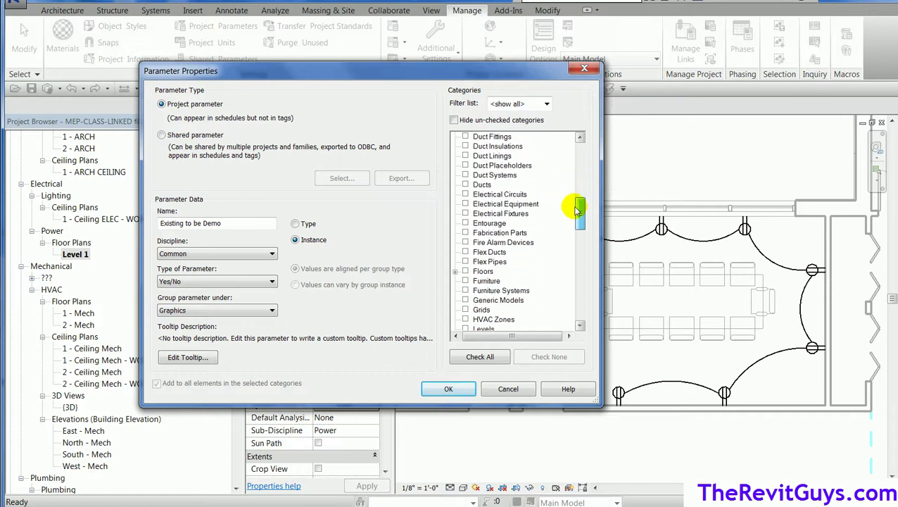
pyautogui.click(465, 203)
pyautogui.click(464, 213)
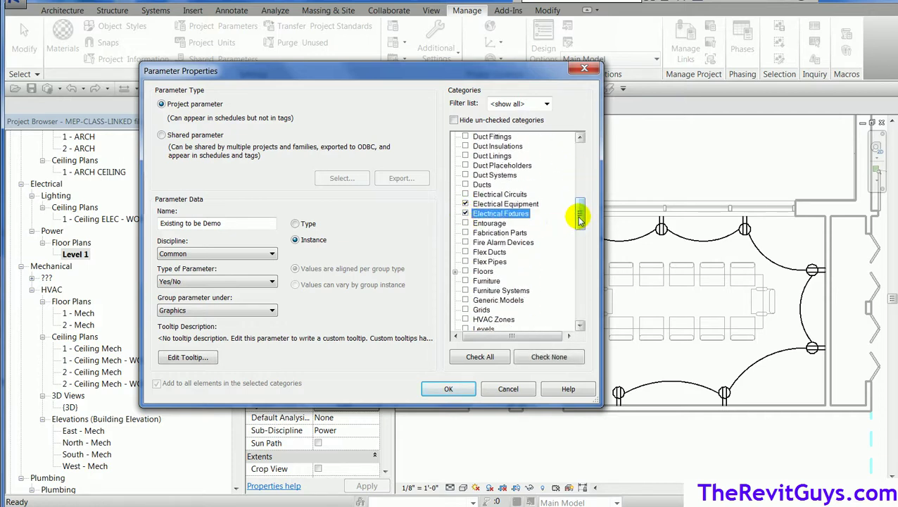
pyautogui.moveTo(577, 211); pyautogui.dragTo(581, 317)
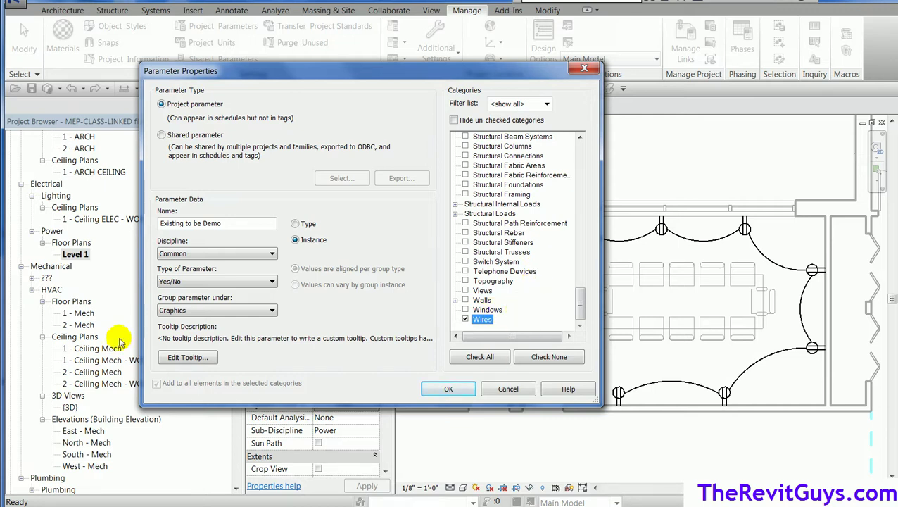
pyautogui.click(464, 391)
pyautogui.click(391, 341)
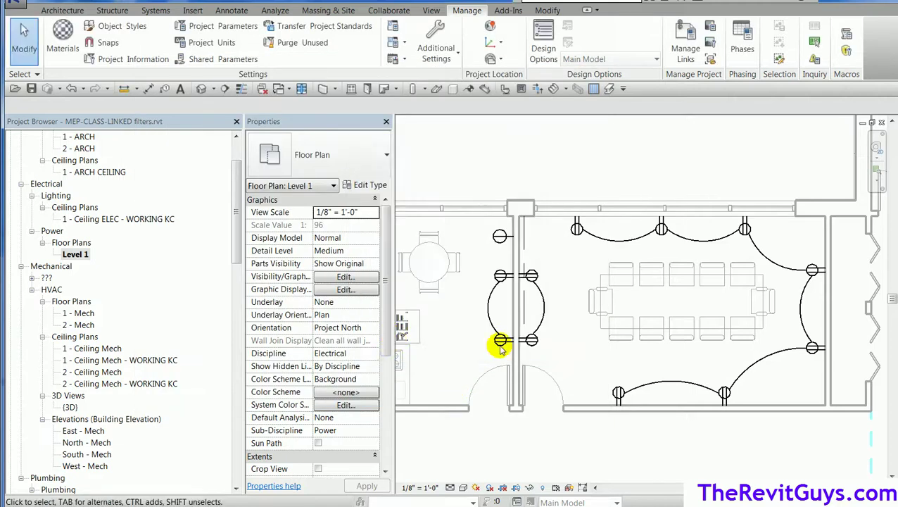
# Step: Select the top-left duplex receptacle and widen the Properties name column to read Existing to be Demo
pyautogui.click(577, 225)
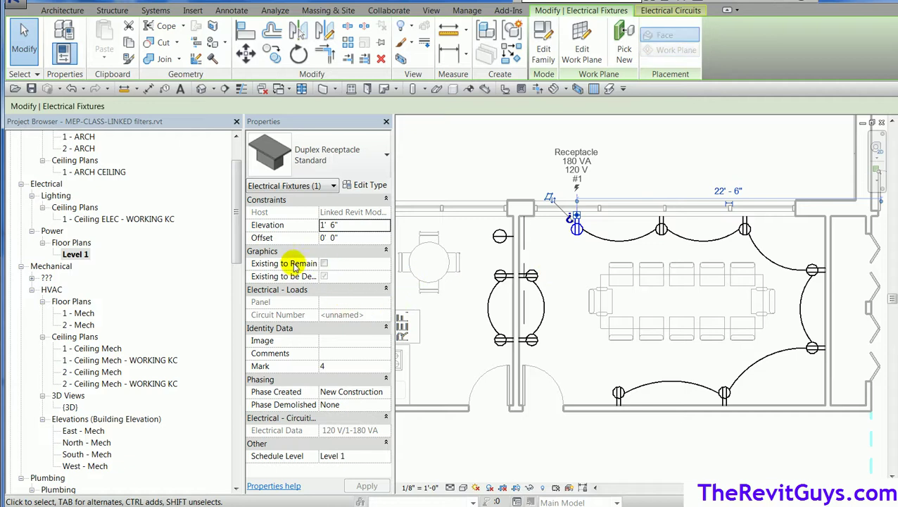
pyautogui.moveTo(318, 252); pyautogui.dragTo(343, 255)
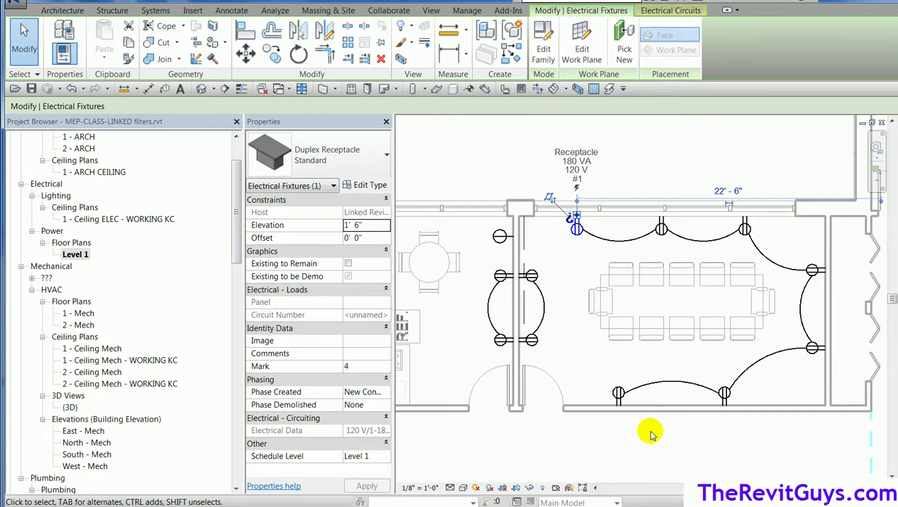
# Step: Mark the wire arc and the top-left duplex receptacle as Existing to be Demo
pyautogui.click(778, 462)
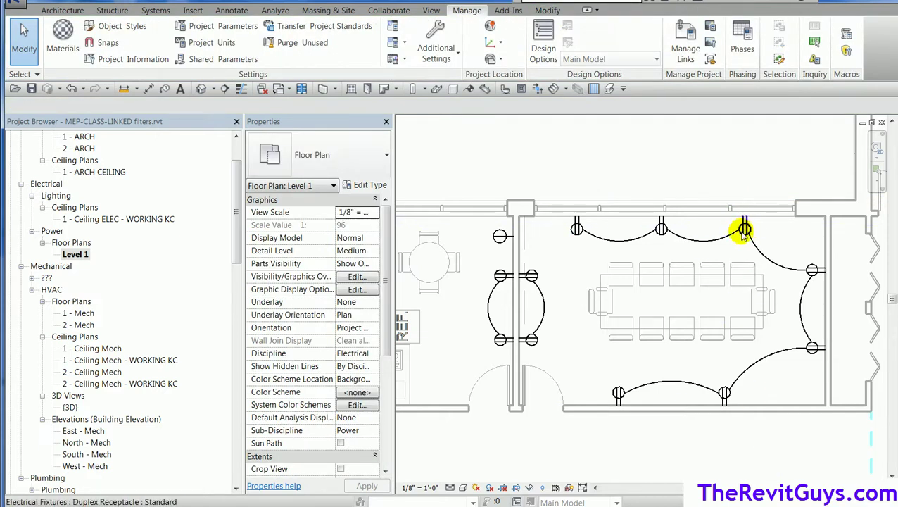
pyautogui.click(599, 240)
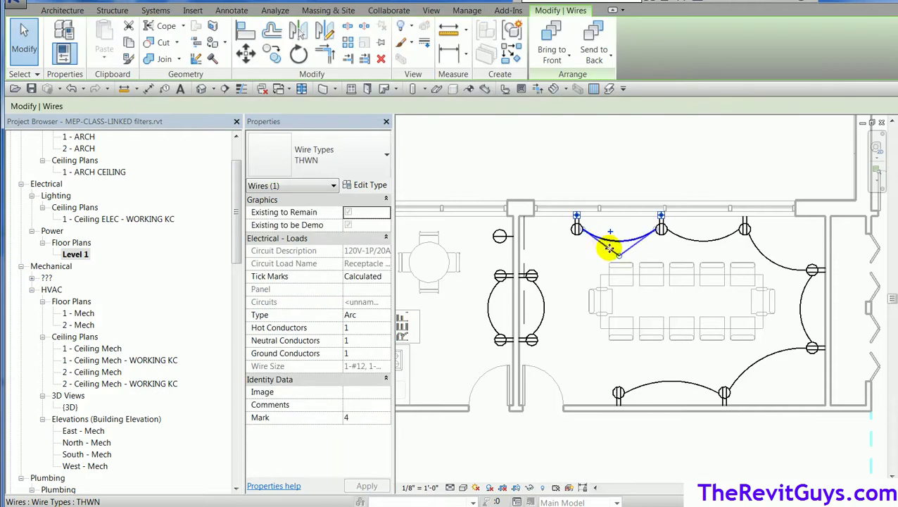
pyautogui.click(348, 226)
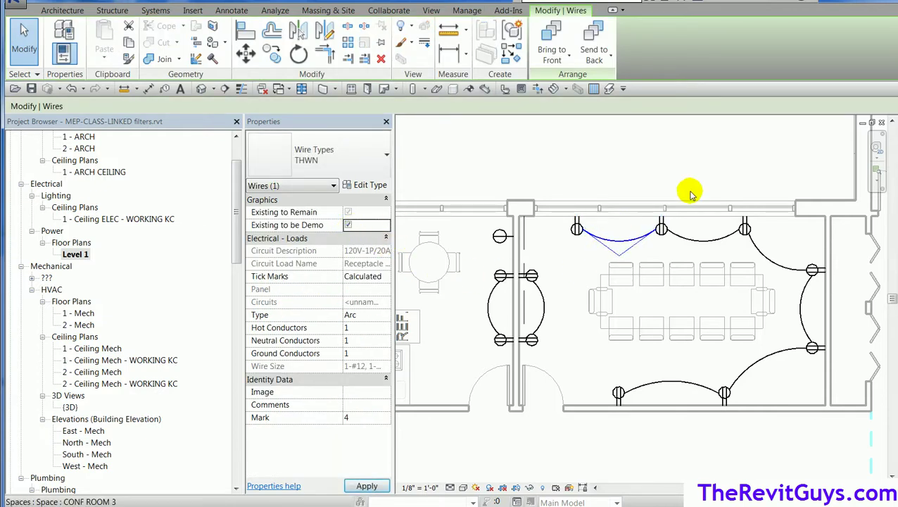
pyautogui.click(576, 229)
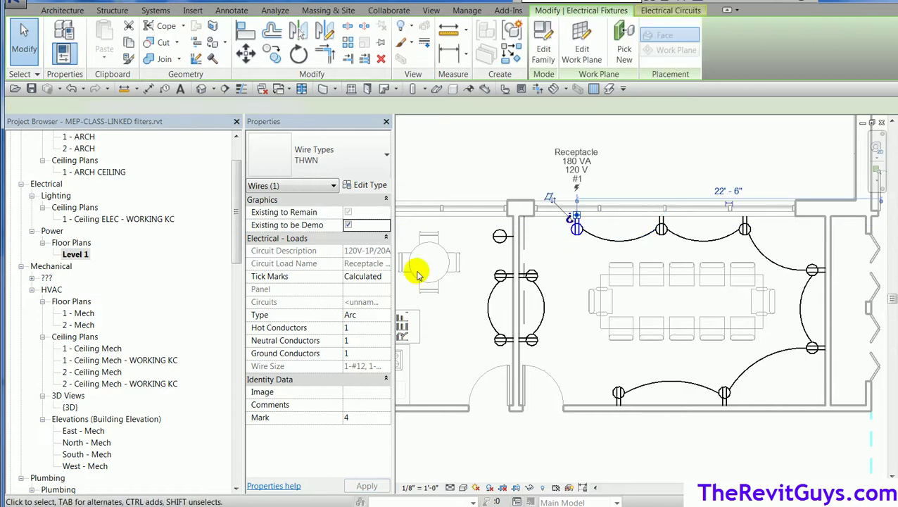
pyautogui.click(349, 276)
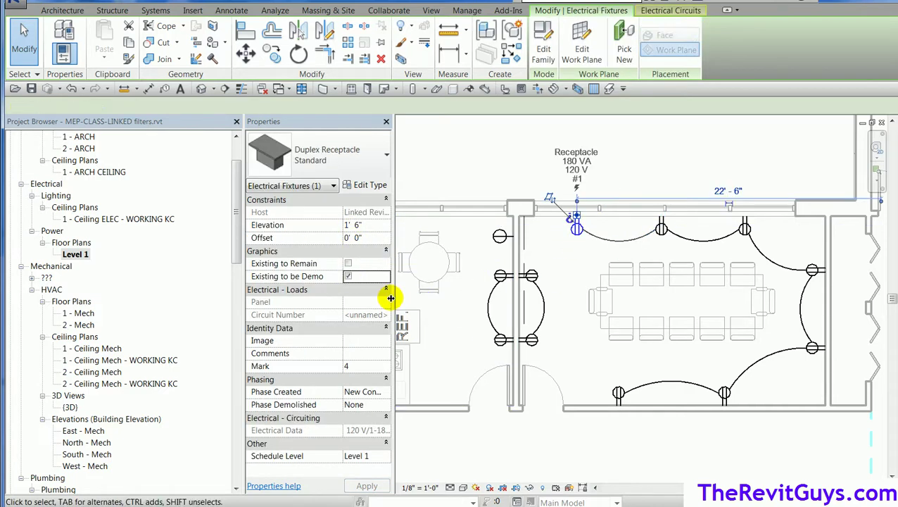
# Step: Inspect the third top receptacle, then re-check Existing to be Demo on the top-left receptacle
pyautogui.click(688, 175)
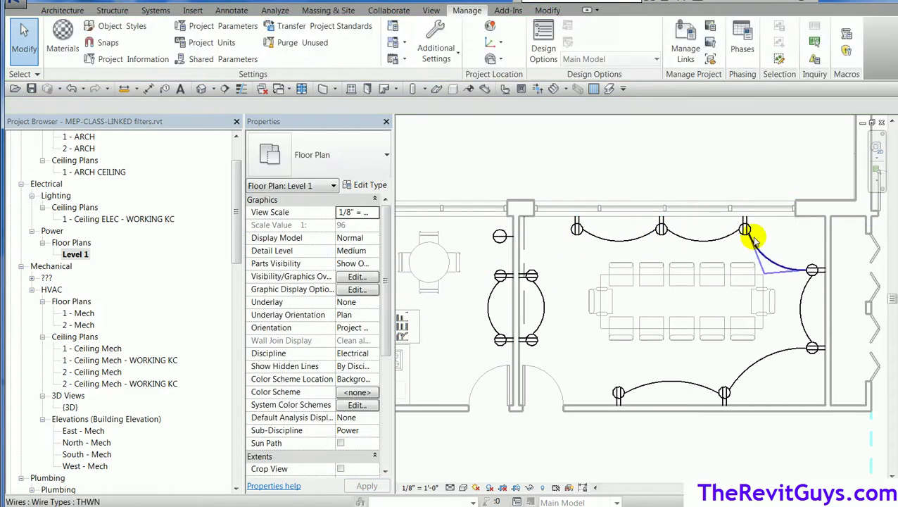
pyautogui.click(746, 229)
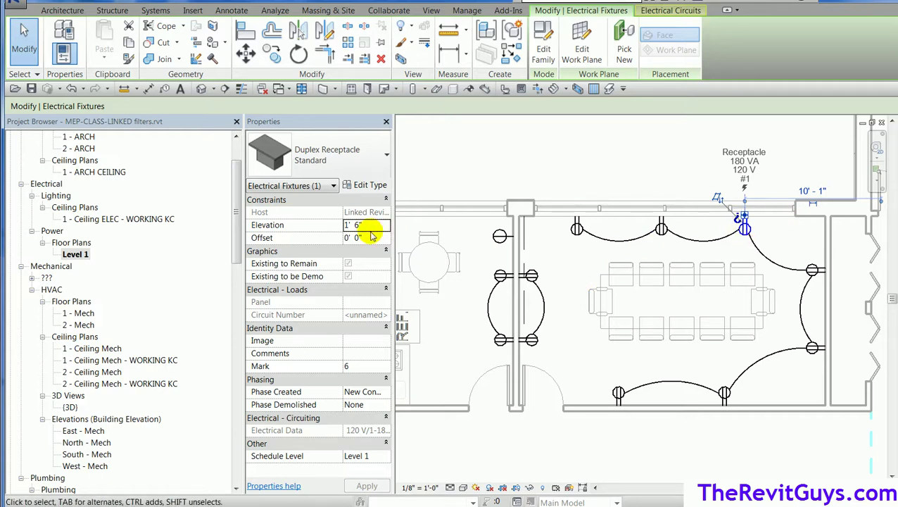
pyautogui.click(544, 177)
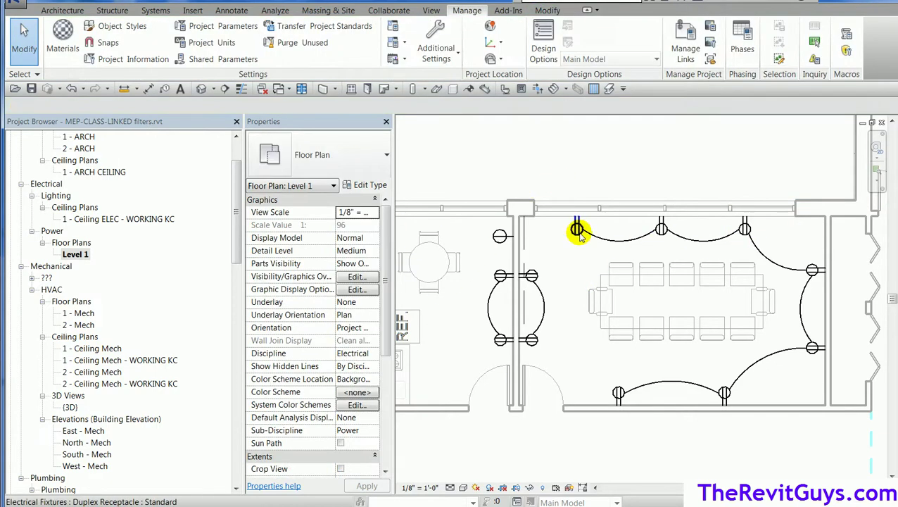
pyautogui.click(578, 223)
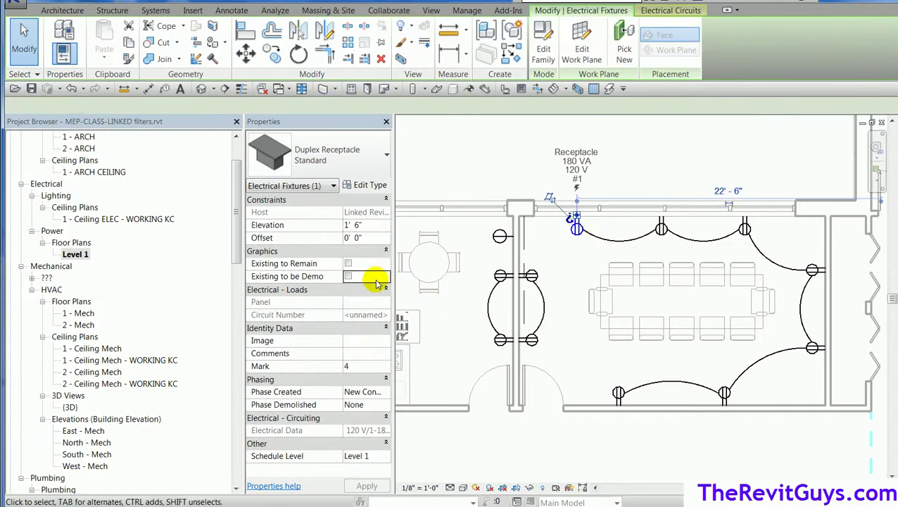
pyautogui.click(347, 277)
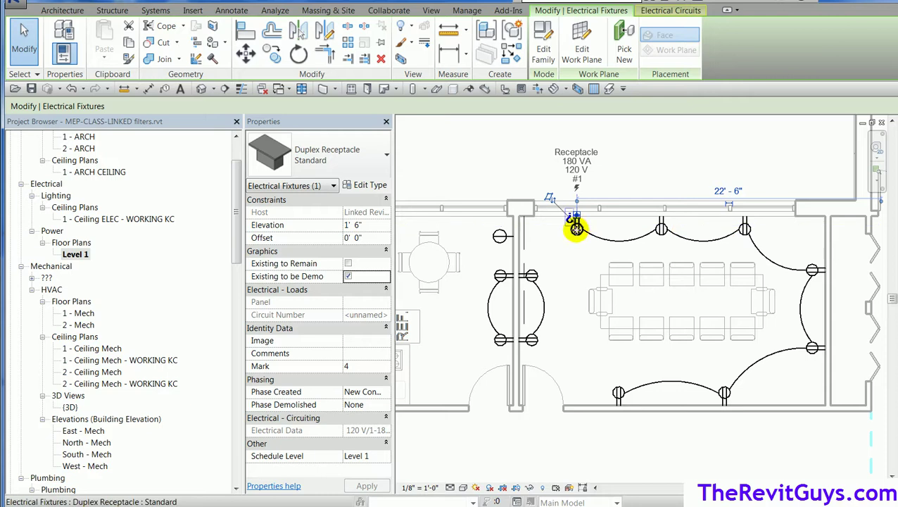
pyautogui.click(663, 171)
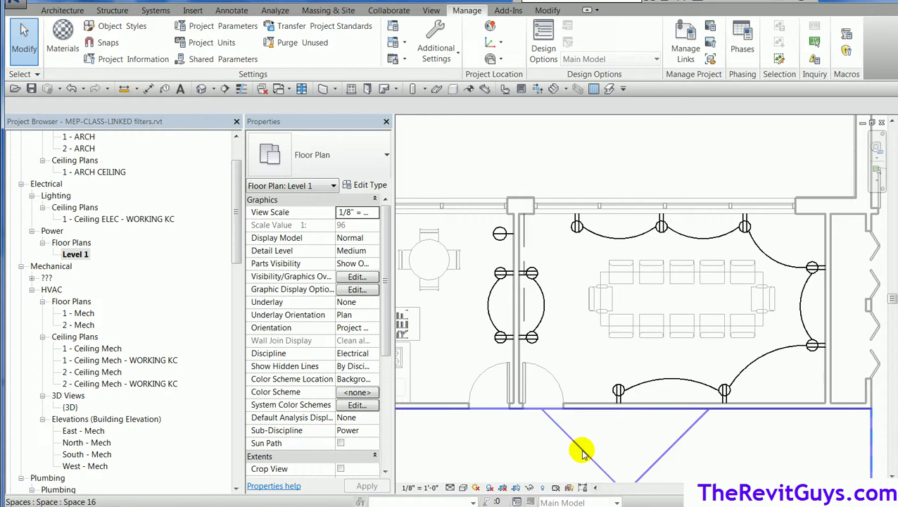
# Step: From VG's Filters tab, create a new filter and name it 'Existing to demo'
pyautogui.press('v')
pyautogui.press('g')
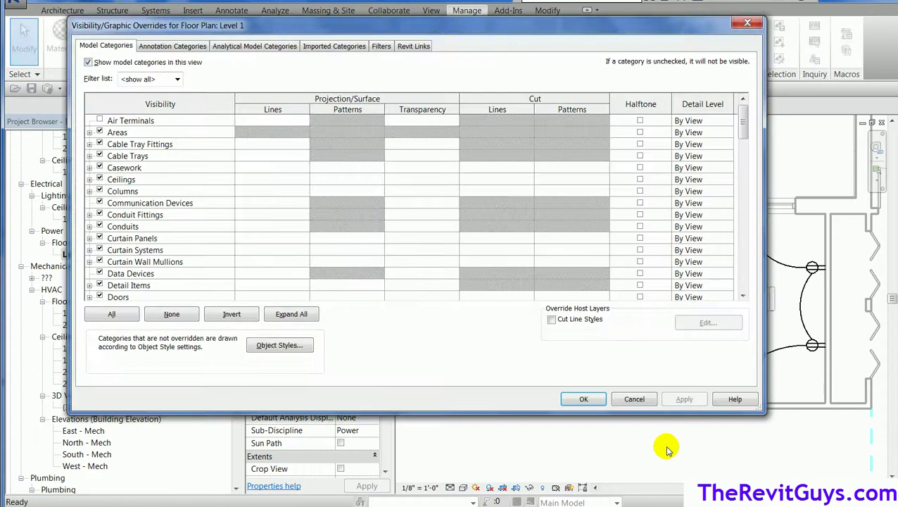
pyautogui.click(381, 45)
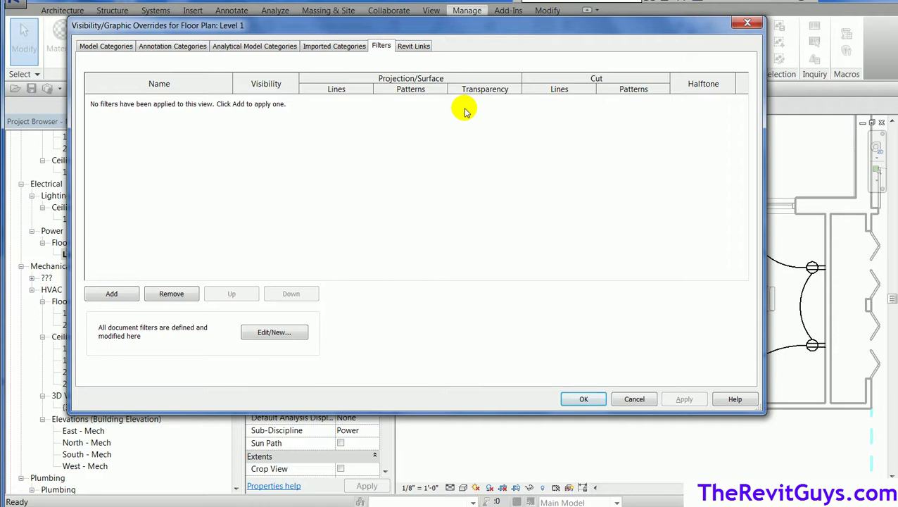
pyautogui.click(278, 333)
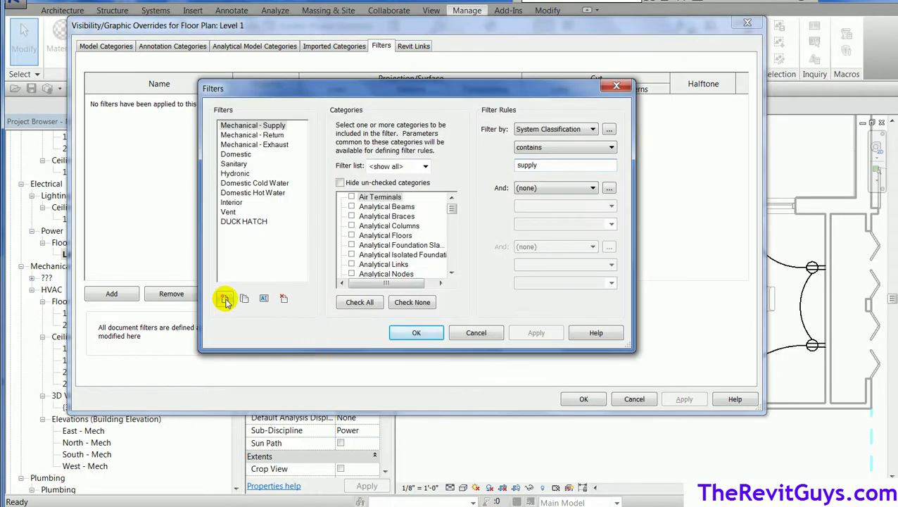
pyautogui.click(226, 300)
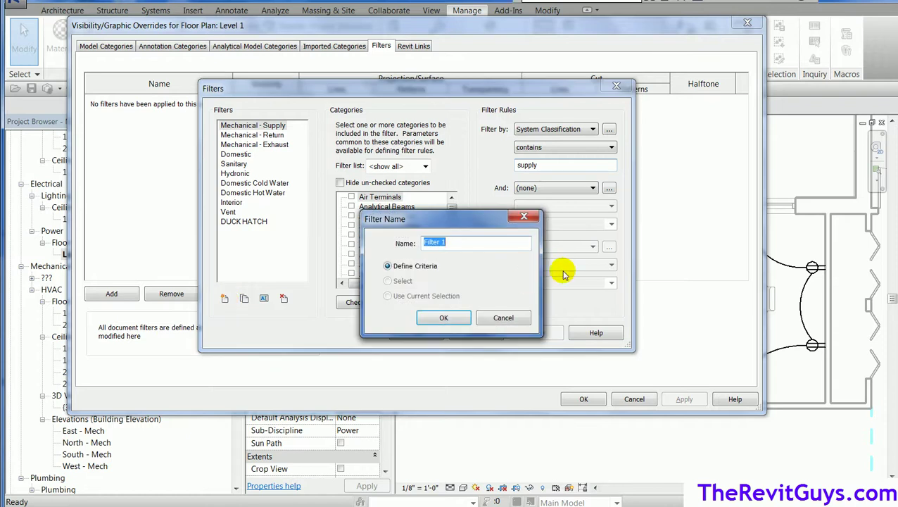
pyautogui.write('Existing to b')
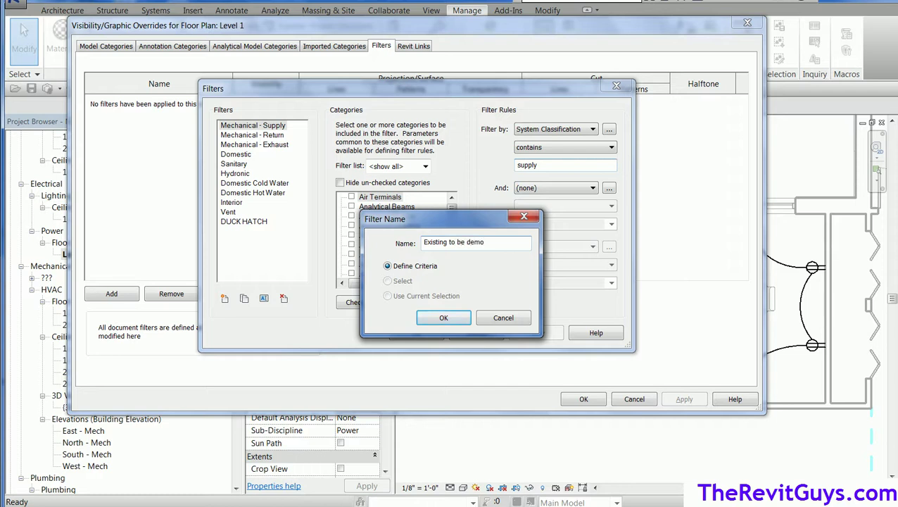
pyautogui.doubleClick(461, 242)
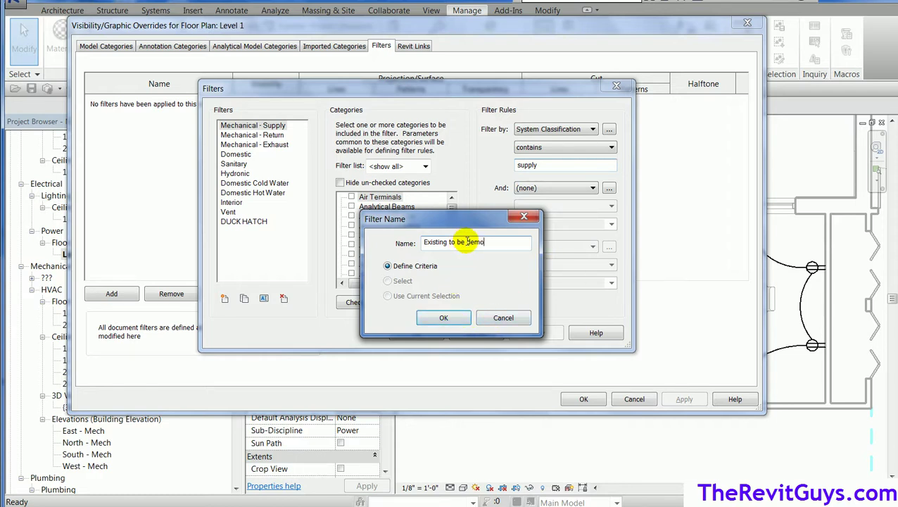
# Step: Confirm the name and check Wires, Electrical Equipment and Electrical Fixtures as filter categories
pyautogui.click(459, 318)
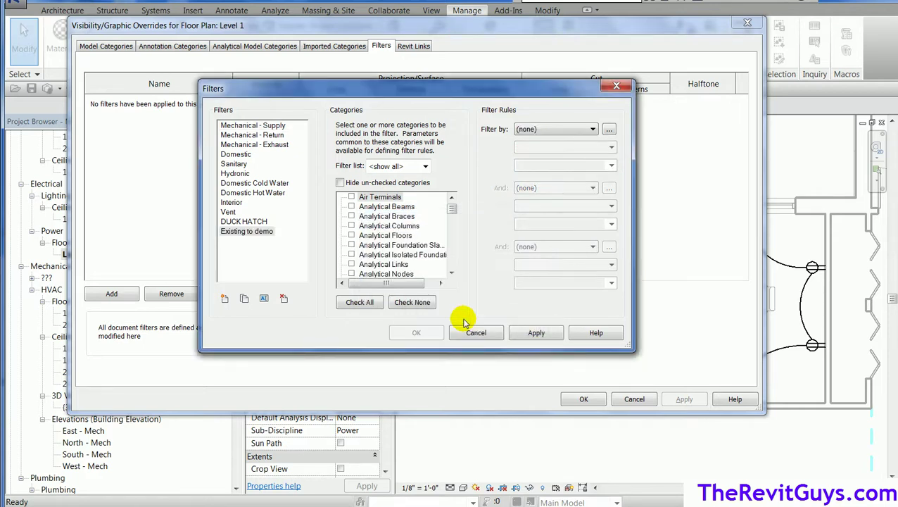
pyautogui.moveTo(451, 211); pyautogui.dragTo(454, 232)
pyautogui.click(350, 265)
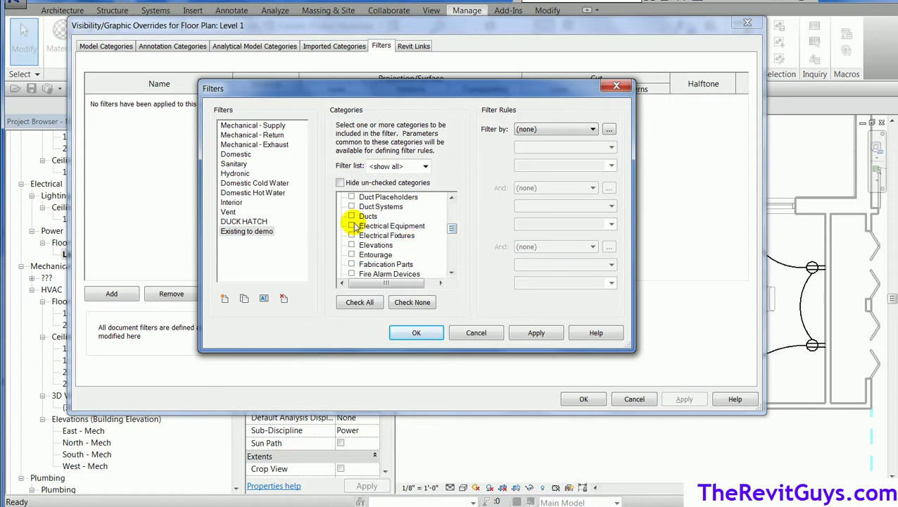
pyautogui.click(351, 226)
pyautogui.click(351, 236)
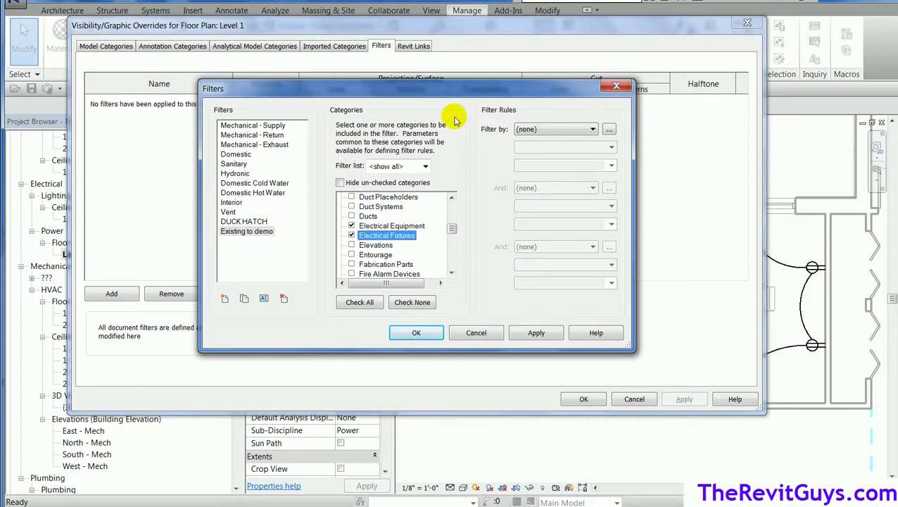
pyautogui.moveTo(419, 99); pyautogui.dragTo(459, 140)
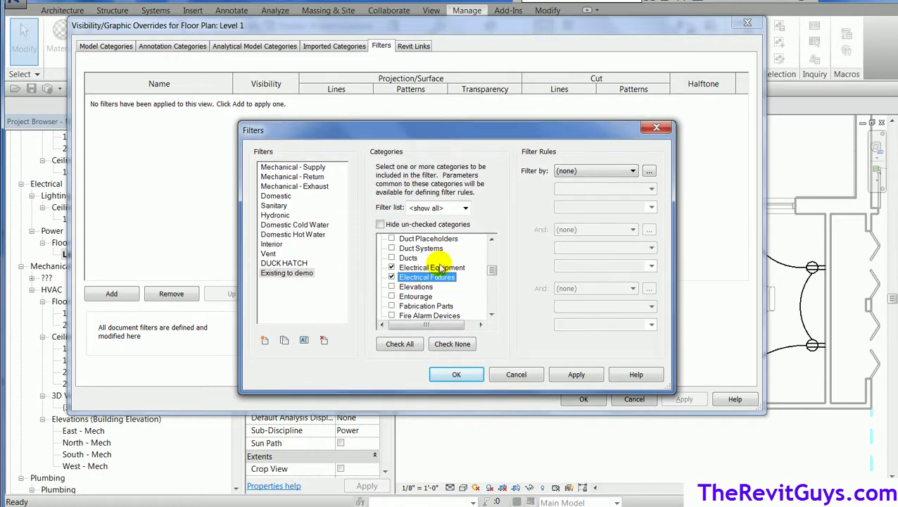
pyautogui.moveTo(491, 275); pyautogui.dragTo(496, 320)
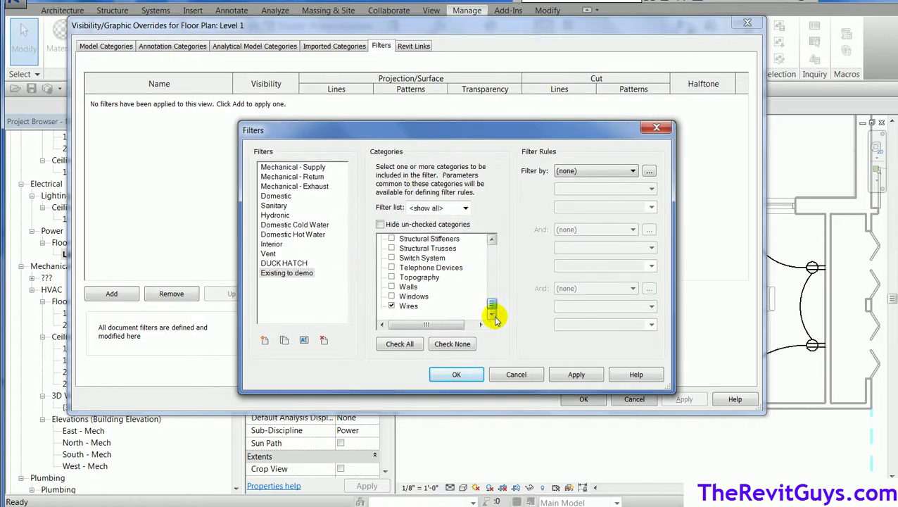
# Step: Try the rule Existing to be Demo equals Yes, then reset the filter-by parameter to none
pyautogui.click(599, 174)
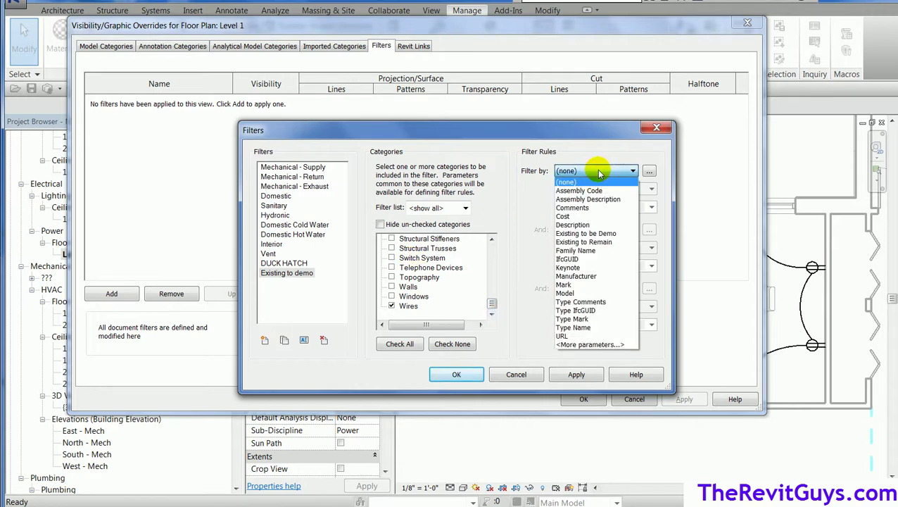
pyautogui.click(591, 233)
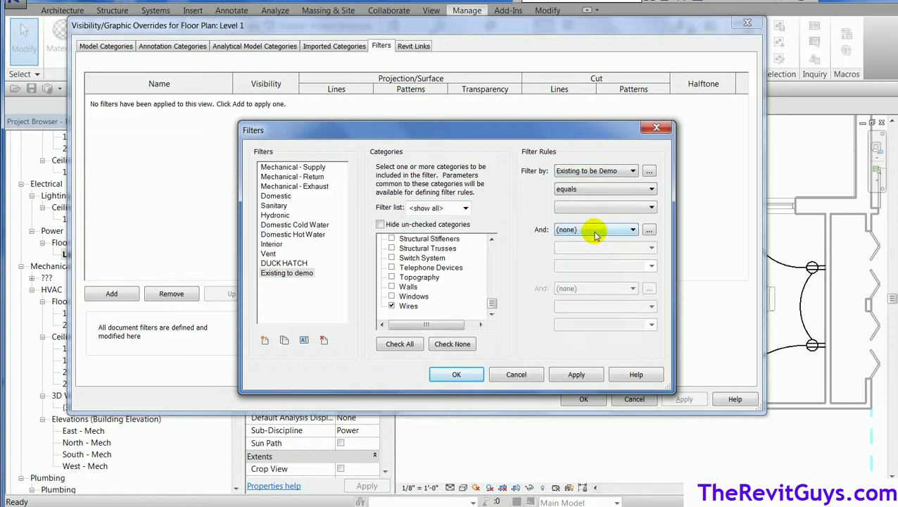
pyautogui.click(652, 209)
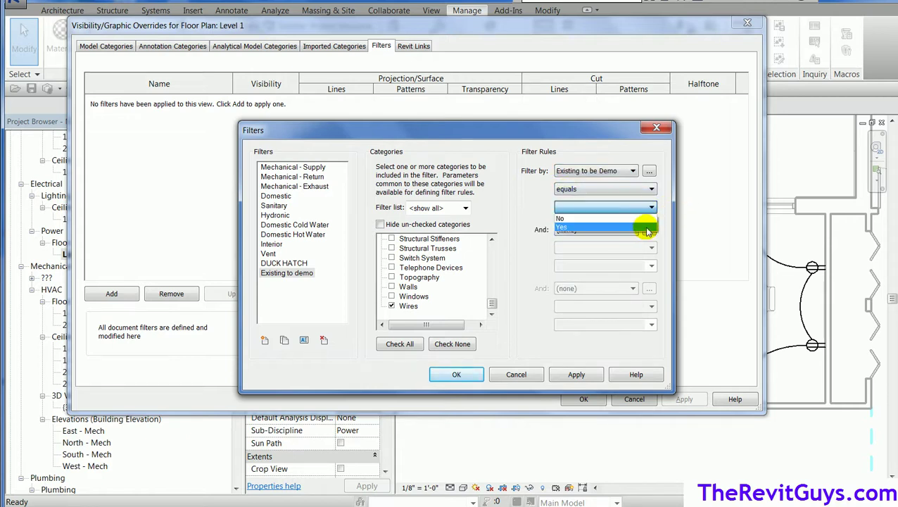
pyautogui.click(645, 227)
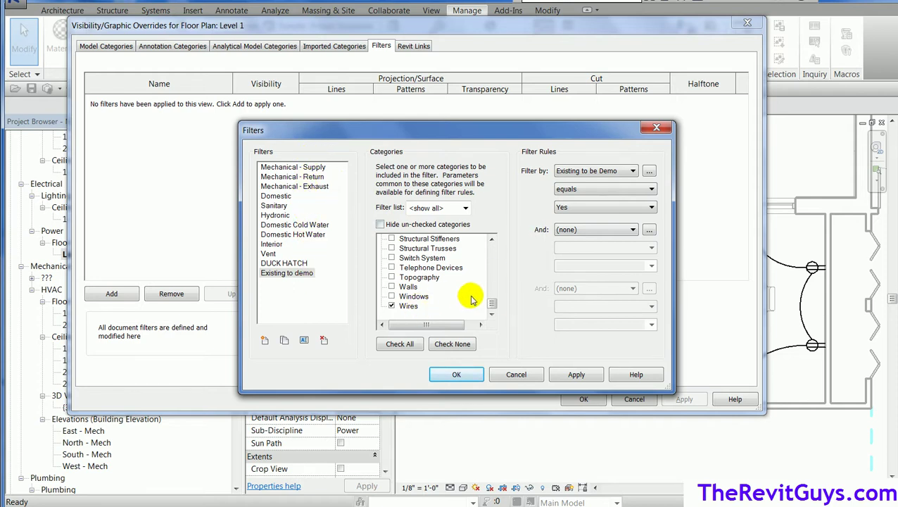
pyautogui.moveTo(490, 302); pyautogui.dragTo(493, 271)
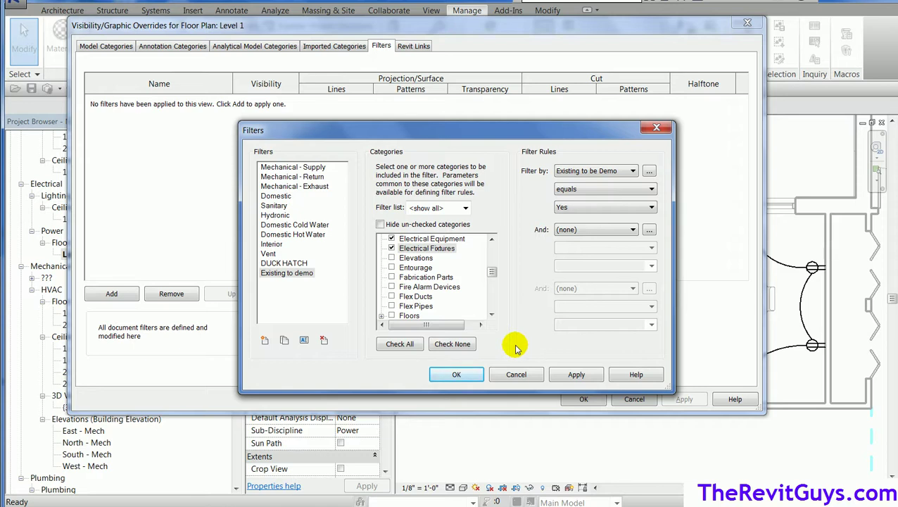
pyautogui.click(632, 171)
pyautogui.scroll(2, 630, 175)
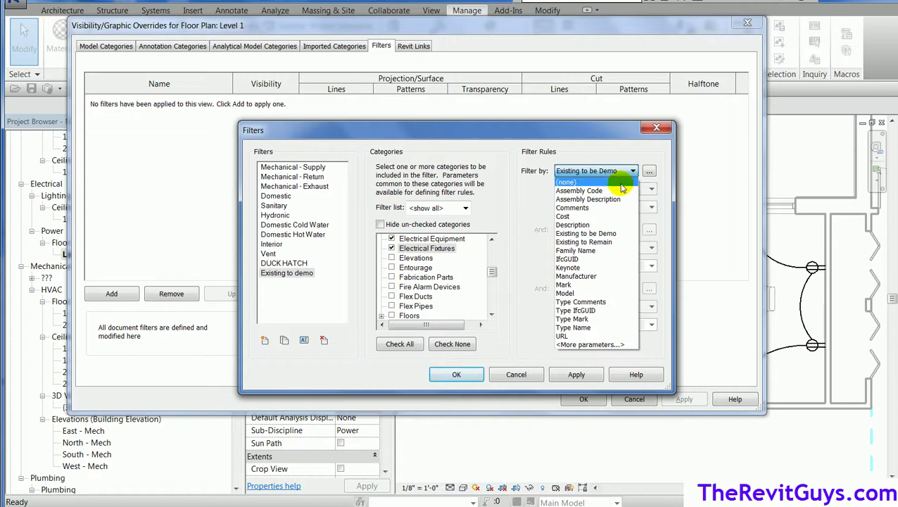
pyautogui.click(591, 182)
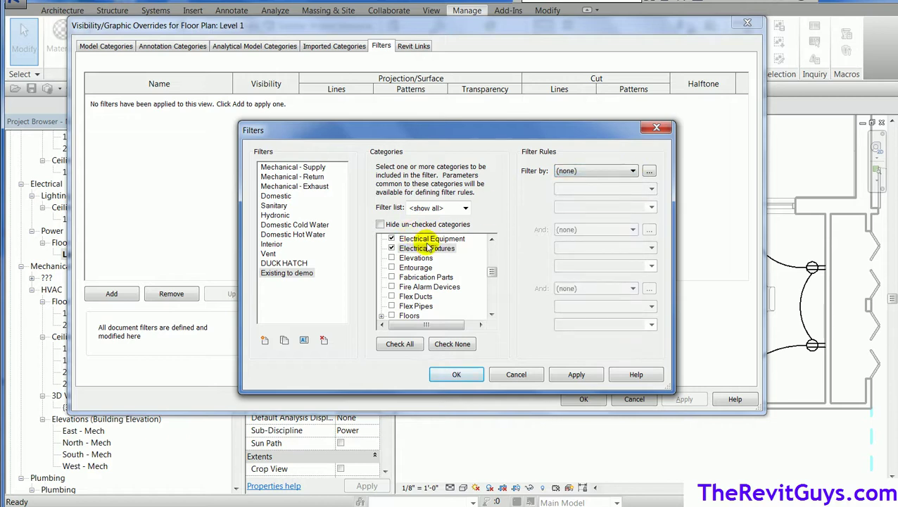
pyautogui.moveTo(492, 271); pyautogui.dragTo(489, 320)
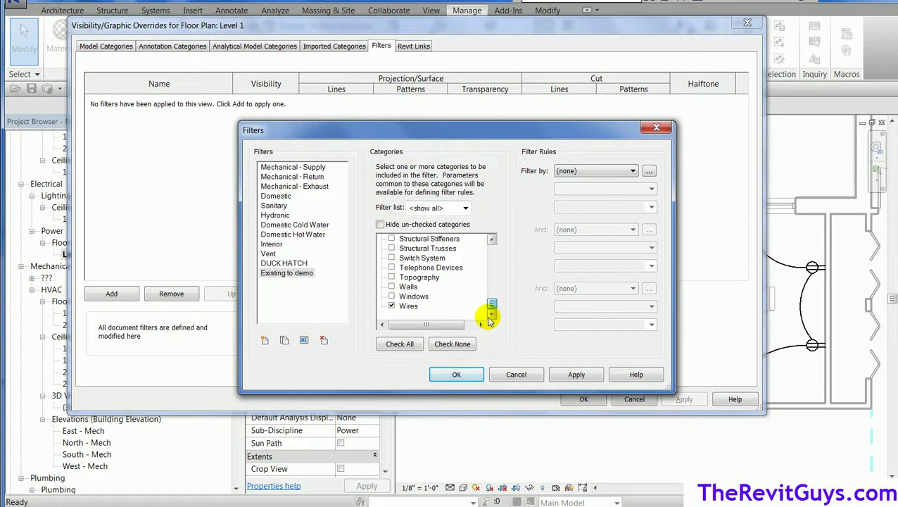
pyautogui.moveTo(489, 321); pyautogui.dragTo(490, 274)
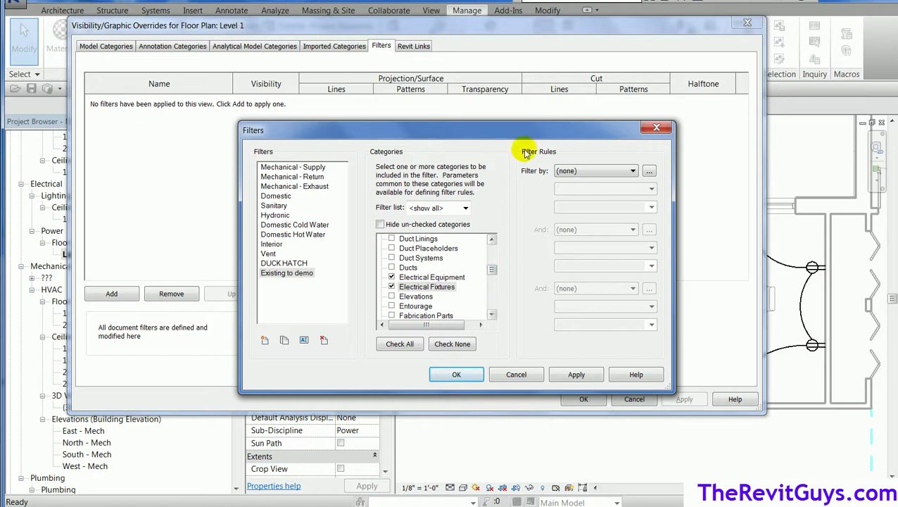
# Step: Set the rule Existing to be Demo equals Yes, leave the second rule none, and save
pyautogui.click(633, 172)
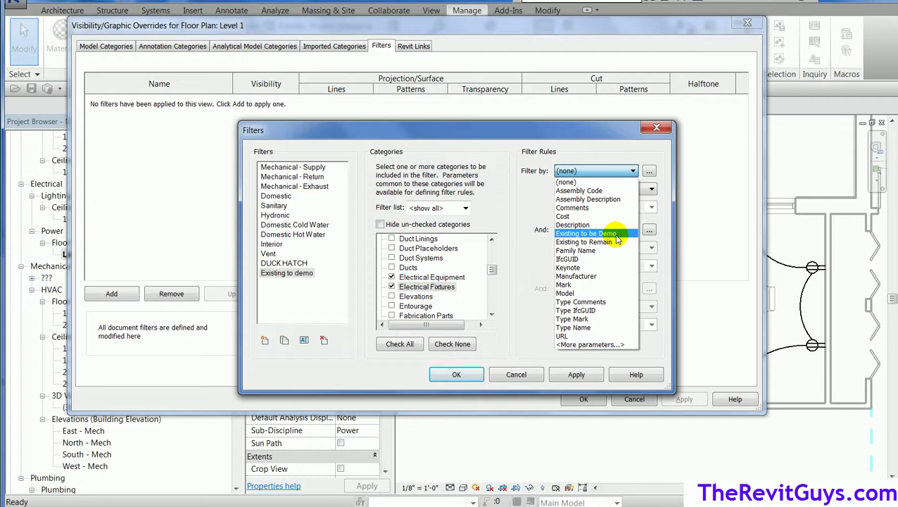
pyautogui.click(616, 235)
pyautogui.click(652, 190)
pyautogui.click(652, 199)
pyautogui.click(649, 206)
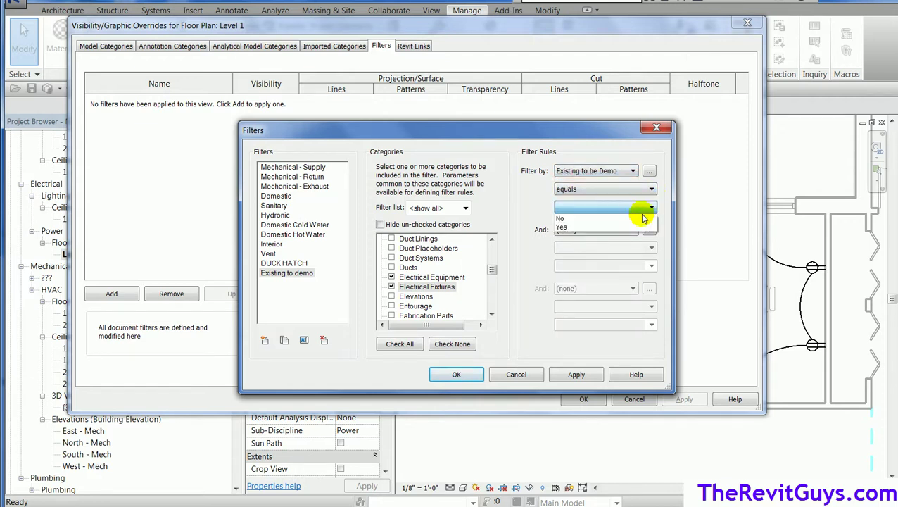
pyautogui.click(637, 226)
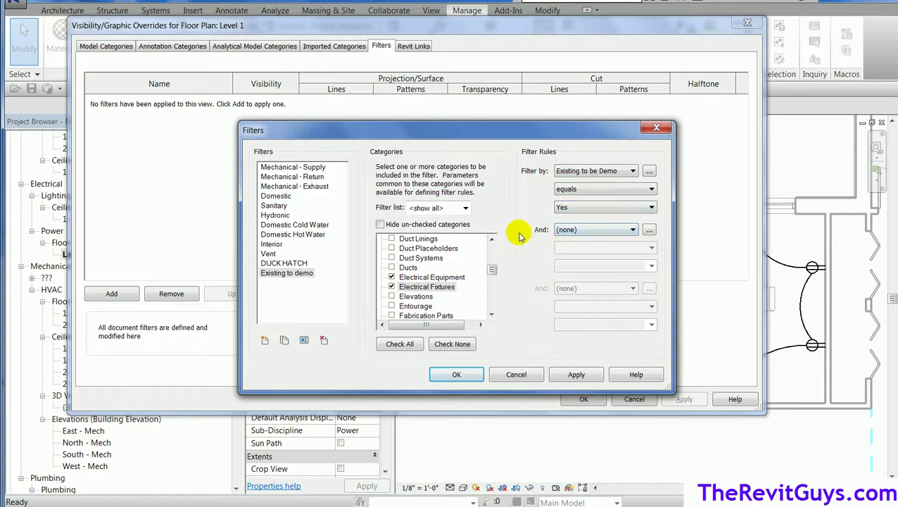
pyautogui.click(634, 232)
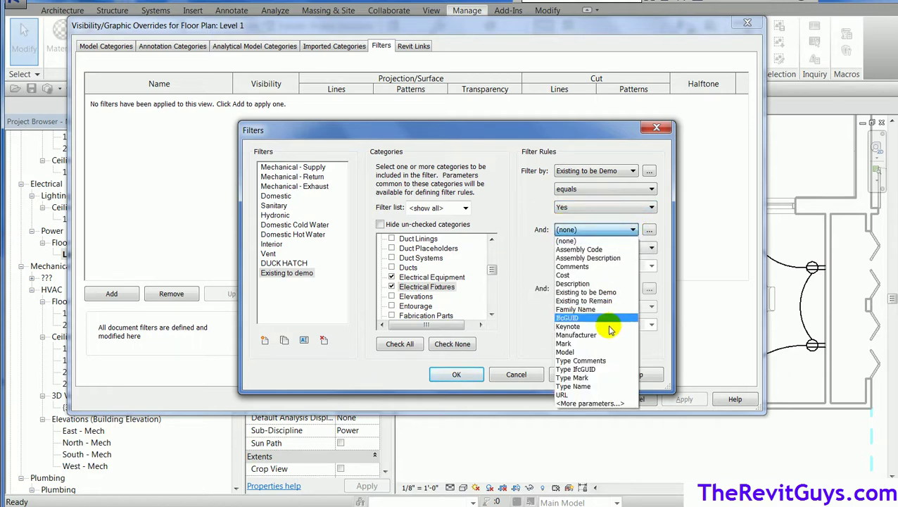
pyautogui.click(662, 241)
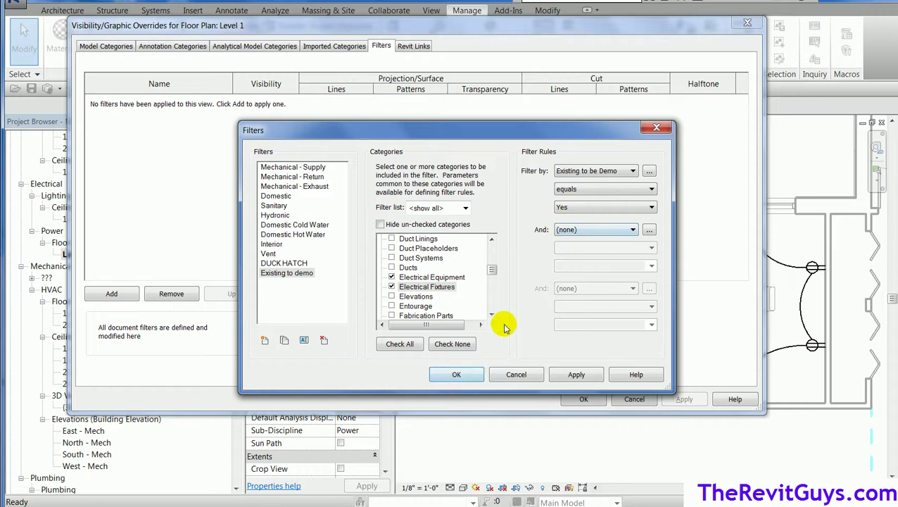
pyautogui.click(457, 374)
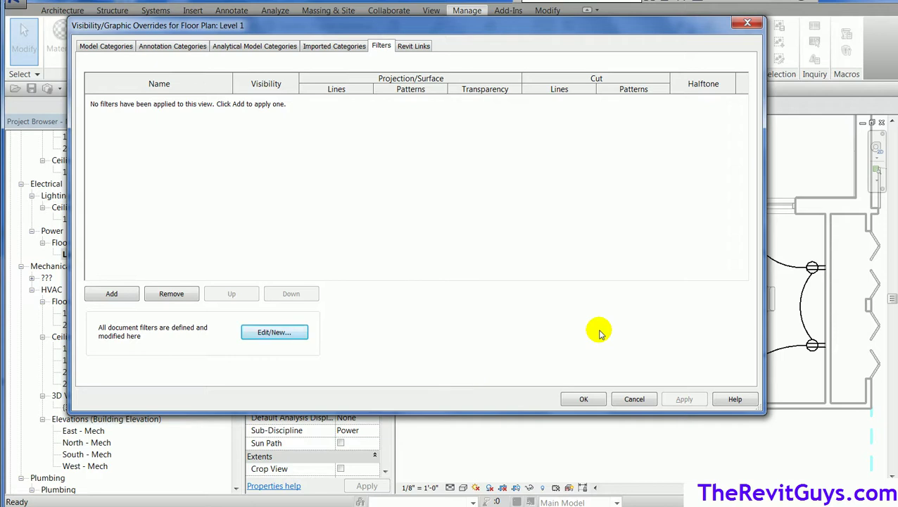
# Step: Create a new filter named 'Existing to remain' for Electrical Equipment and Electrical Fixtures
pyautogui.click(274, 333)
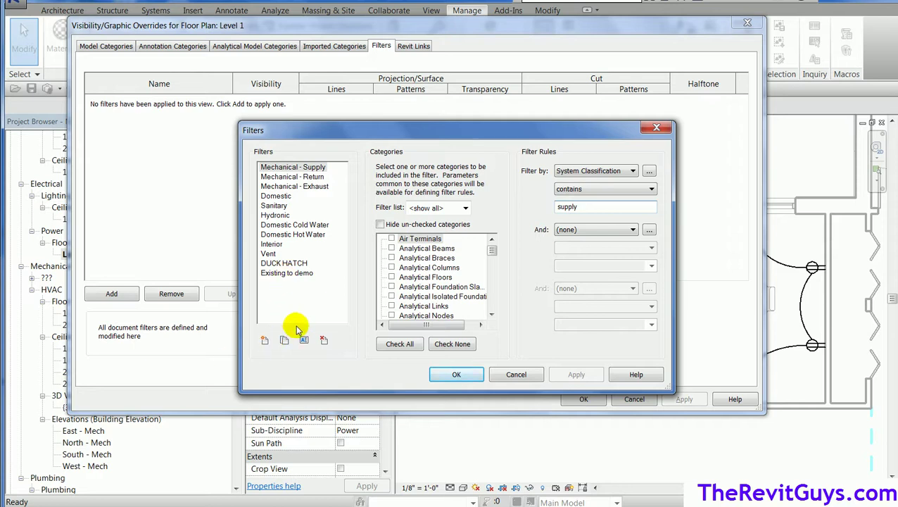
pyautogui.click(265, 339)
pyautogui.write('Existing to remain')
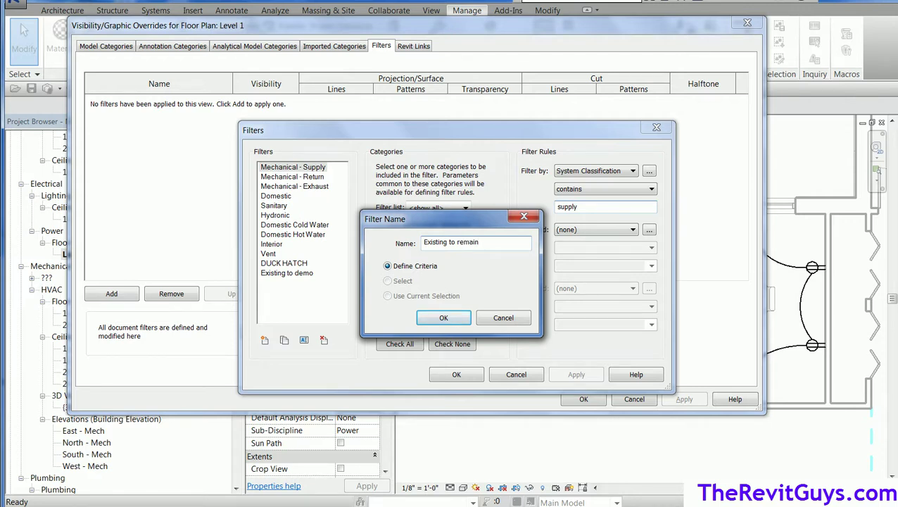
pyautogui.click(445, 317)
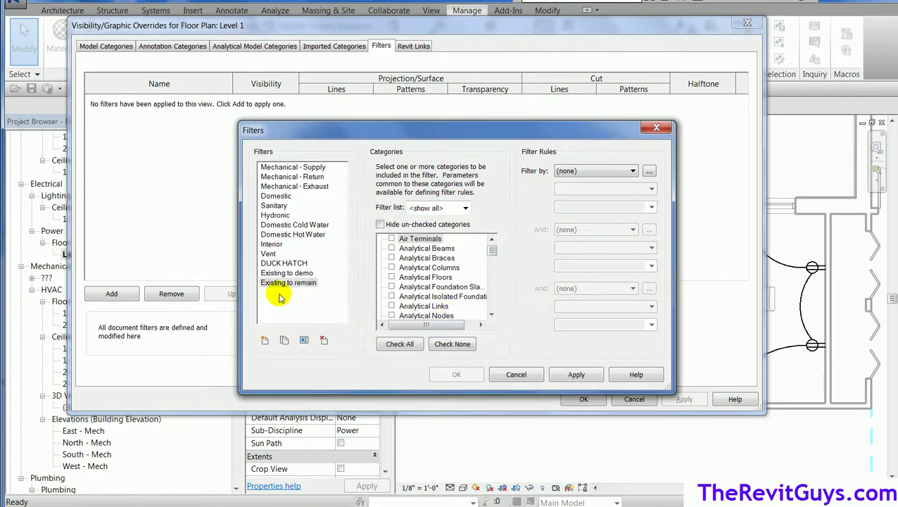
pyautogui.moveTo(492, 250); pyautogui.dragTo(492, 270)
pyautogui.click(392, 276)
pyautogui.click(391, 287)
pyautogui.moveTo(491, 270); pyautogui.dragTo(492, 303)
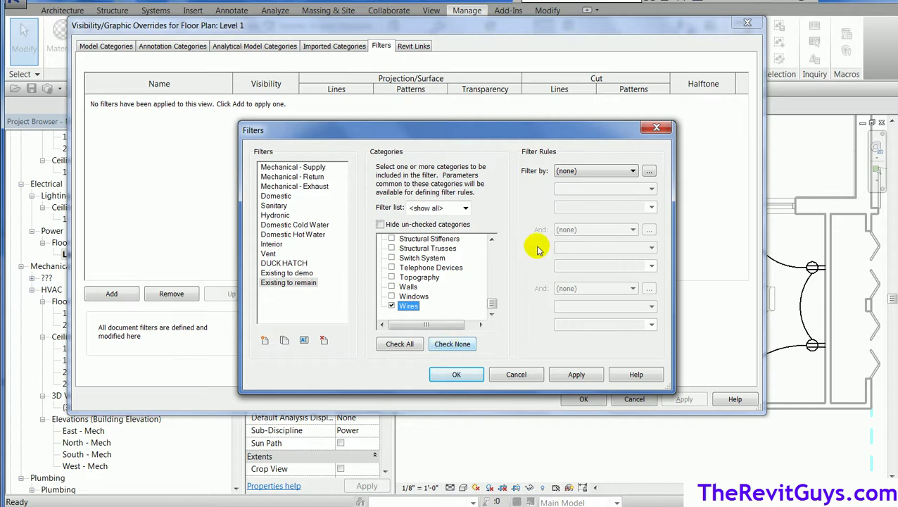
# Step: Set the filter rule to Existing to Remain equals Yes and confirm
pyautogui.click(633, 171)
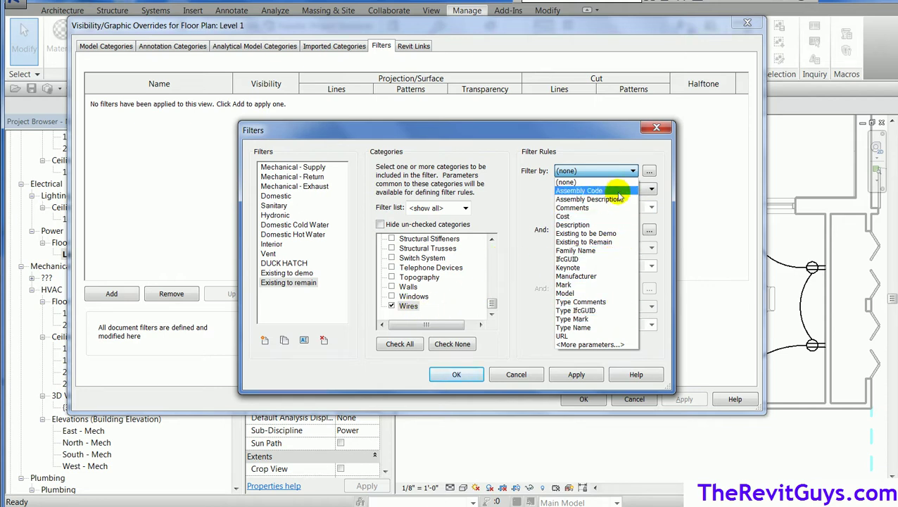
pyautogui.click(614, 243)
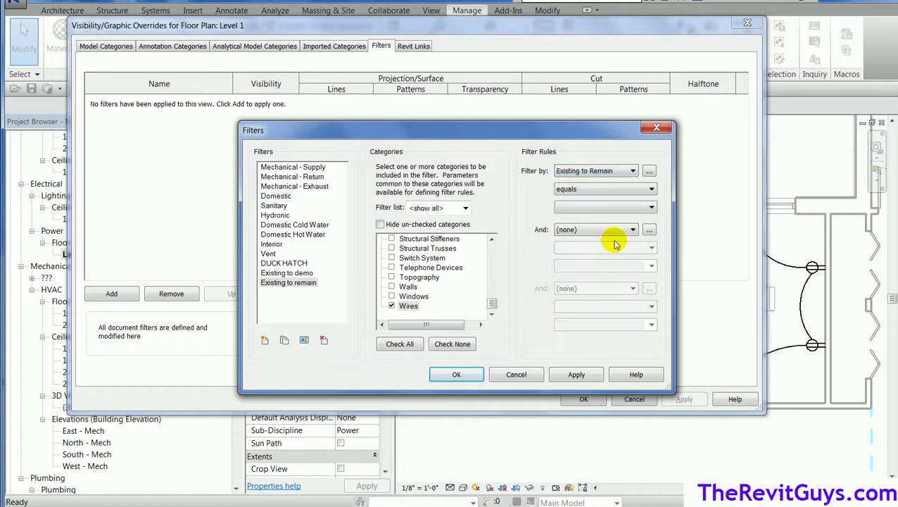
pyautogui.click(652, 209)
pyautogui.click(647, 222)
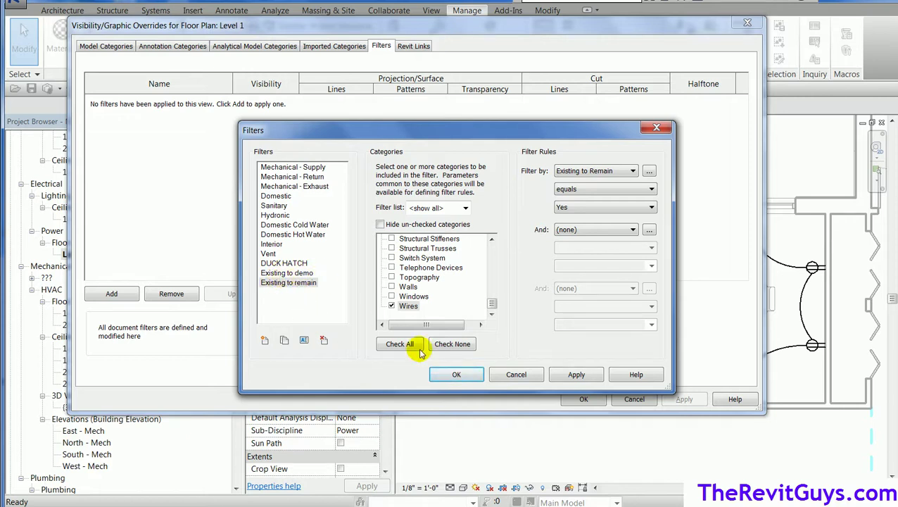
pyautogui.click(456, 375)
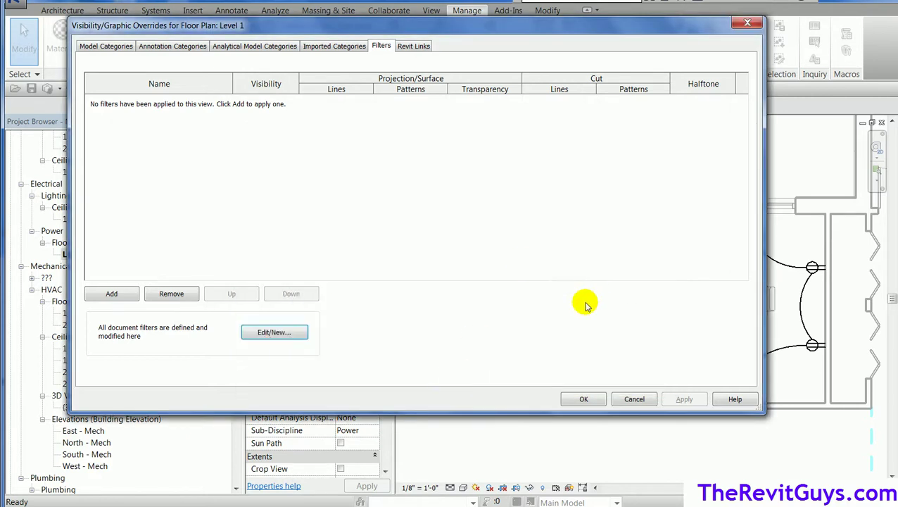
# Step: Add the Existing to demo and Existing to remain filters to Level 1's visibility overrides
pyautogui.click(110, 294)
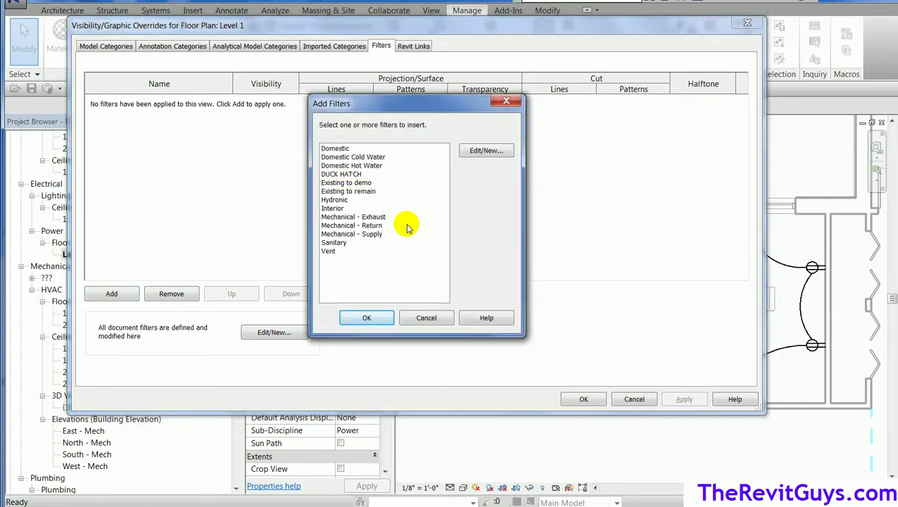
pyautogui.click(345, 182)
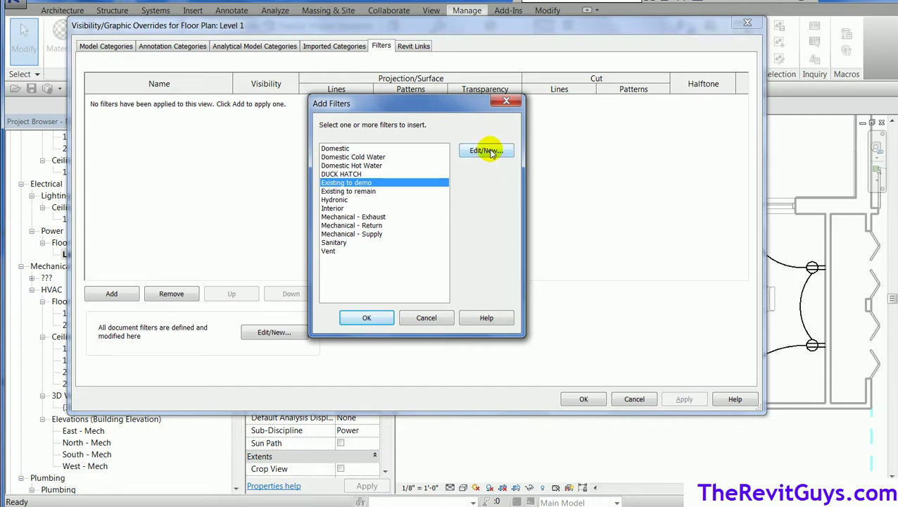
pyautogui.click(366, 318)
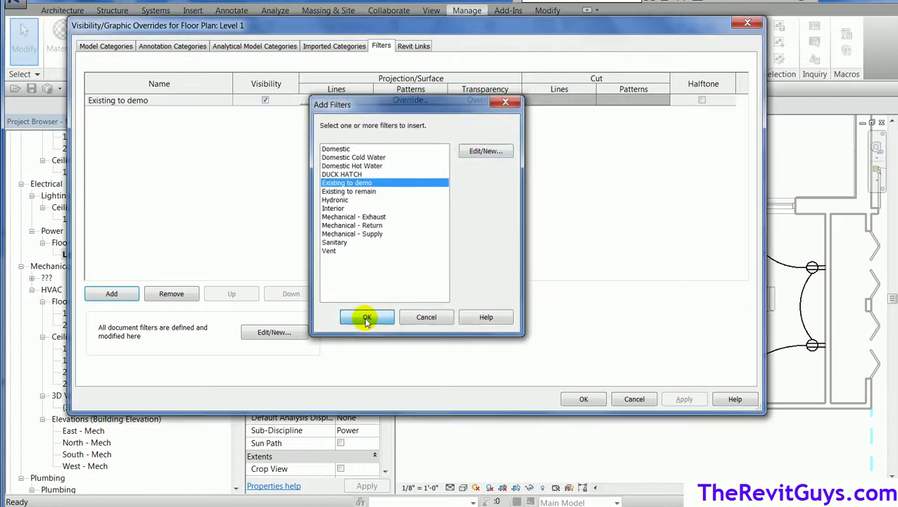
pyautogui.click(124, 294)
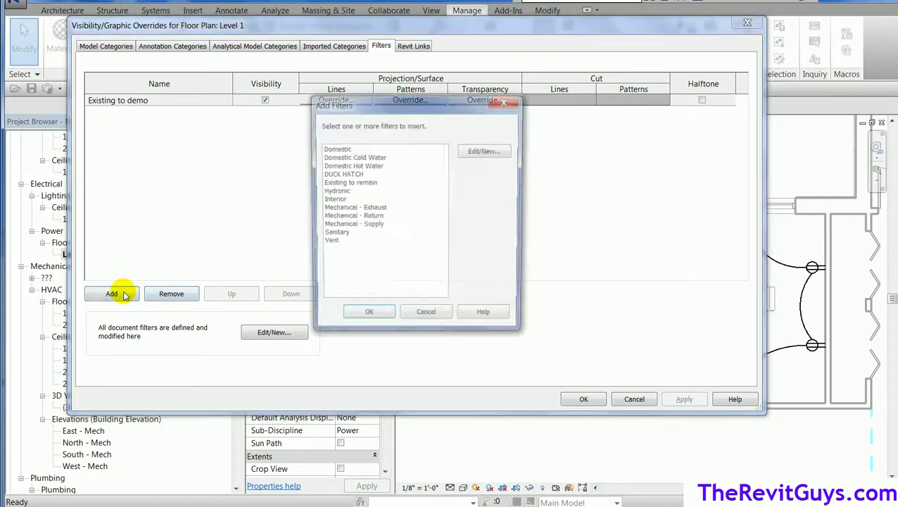
pyautogui.click(358, 182)
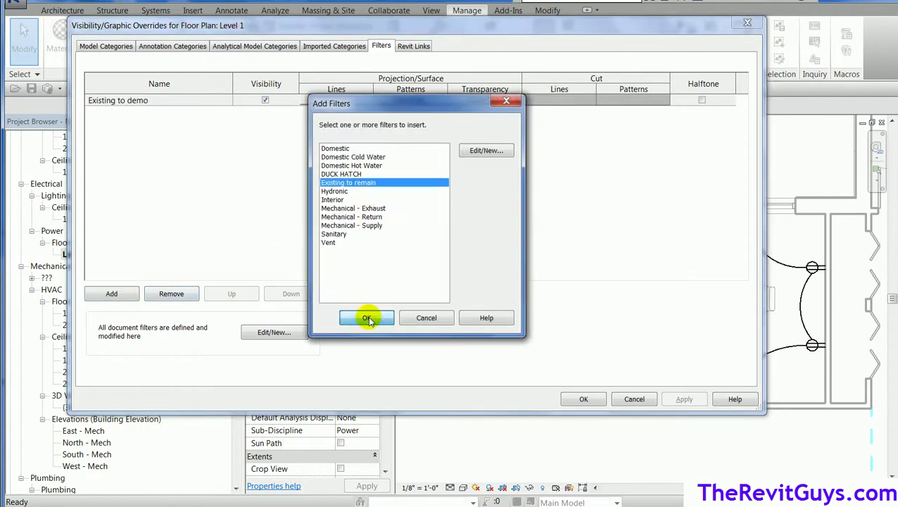
pyautogui.click(365, 317)
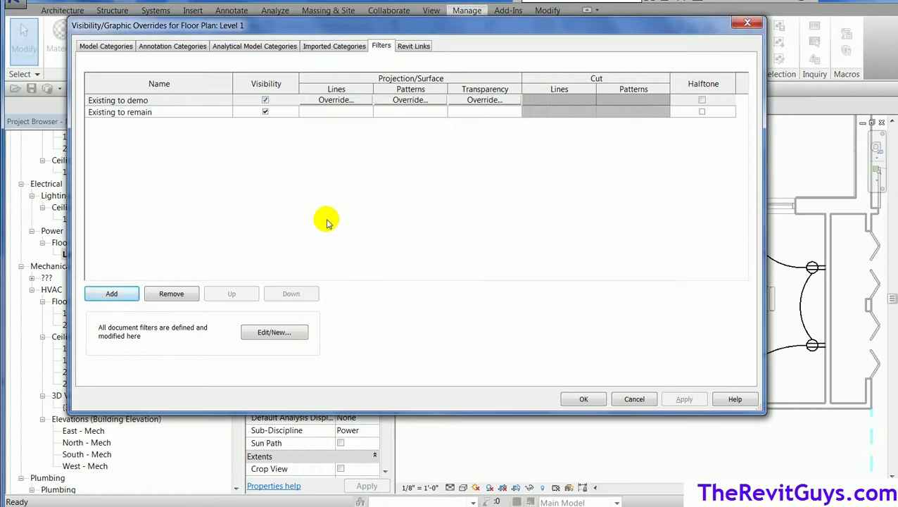
# Step: Override Existing to demo projection lines with weight 3, Magenta colour and Dash 1/16" pattern
pyautogui.click(336, 100)
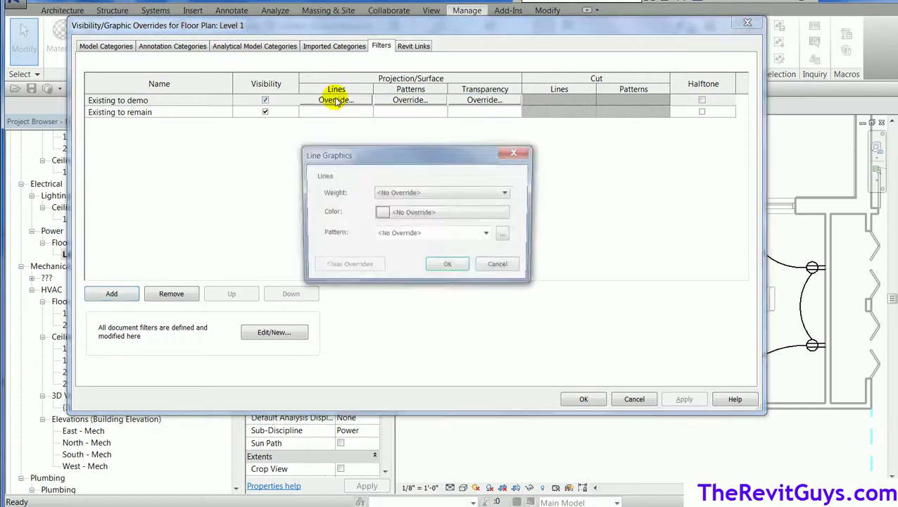
pyautogui.click(412, 191)
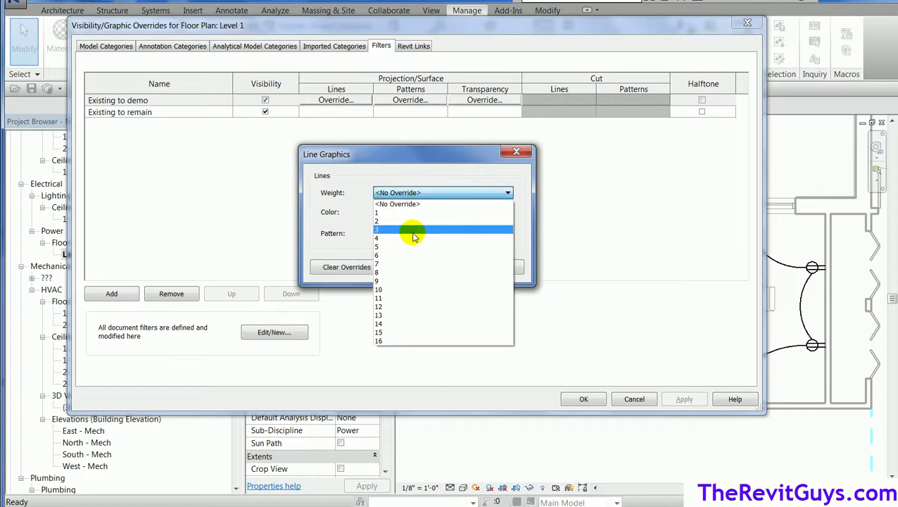
pyautogui.click(412, 229)
pyautogui.click(412, 212)
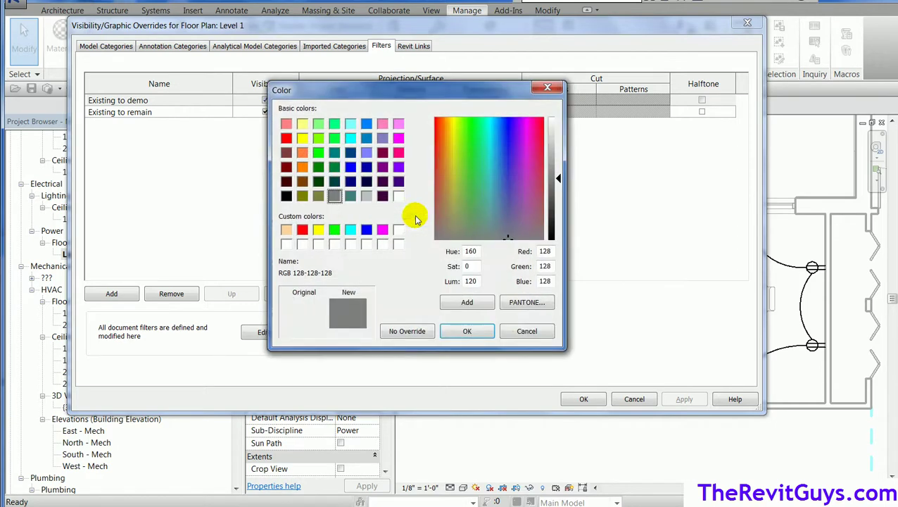
pyautogui.click(382, 230)
pyautogui.click(467, 331)
pyautogui.click(489, 235)
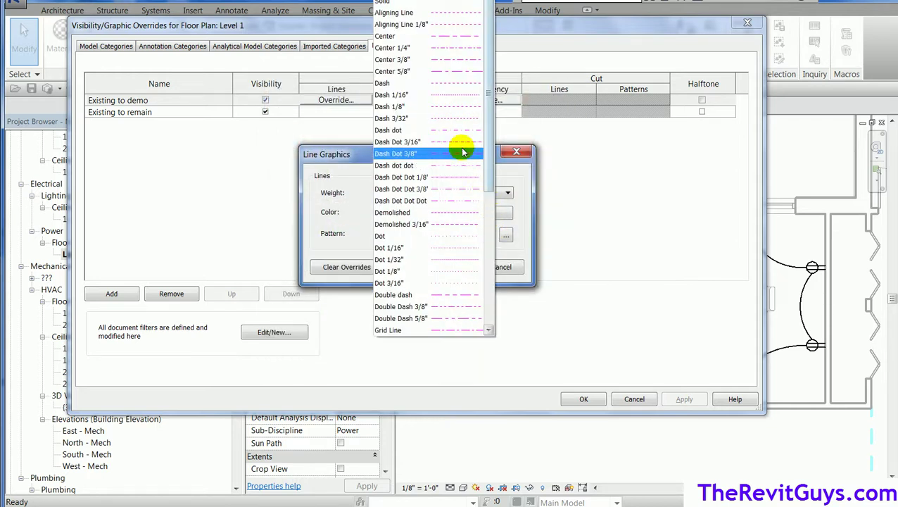
pyautogui.click(435, 95)
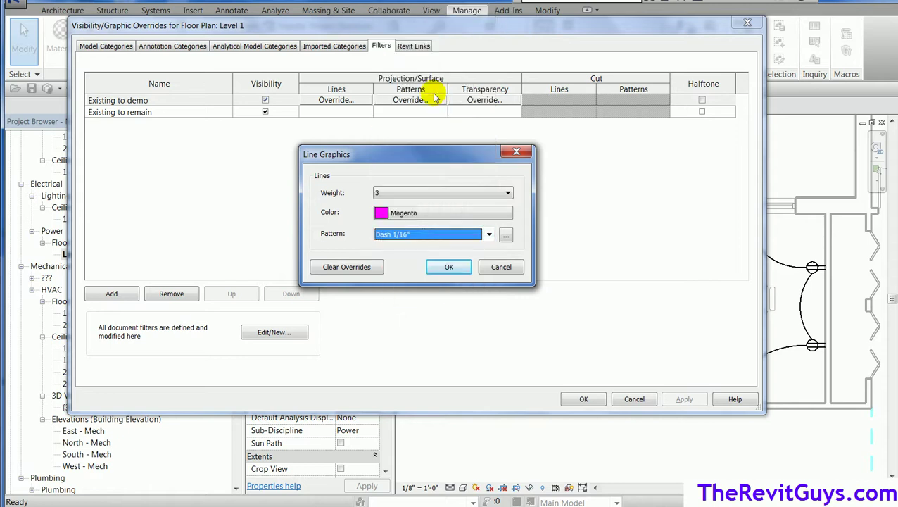
pyautogui.click(459, 267)
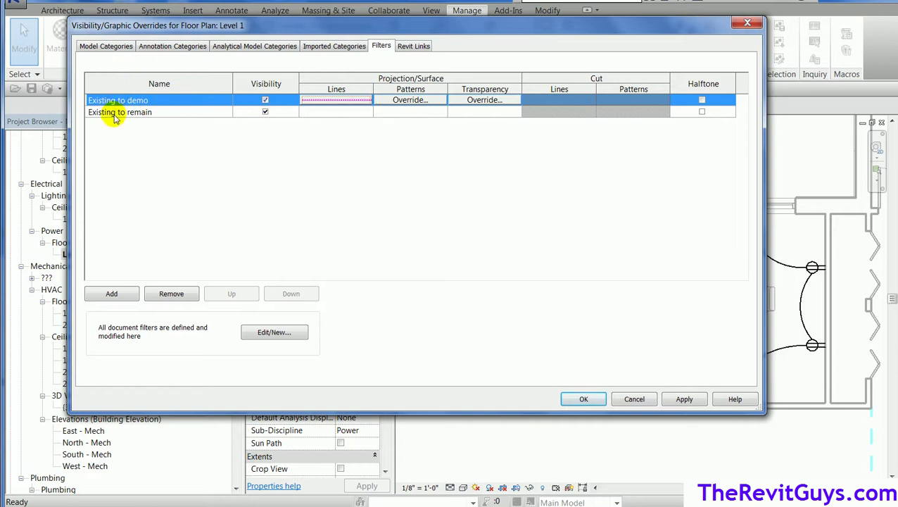
# Step: Set Existing to remain lines to weight 2 and halftone, then apply the overrides to the plan
pyautogui.click(329, 113)
pyautogui.click(333, 112)
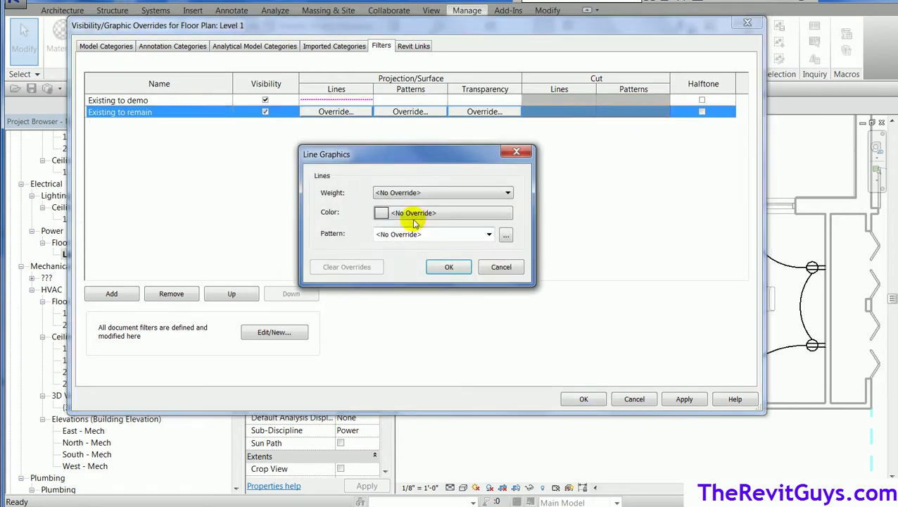
pyautogui.click(420, 194)
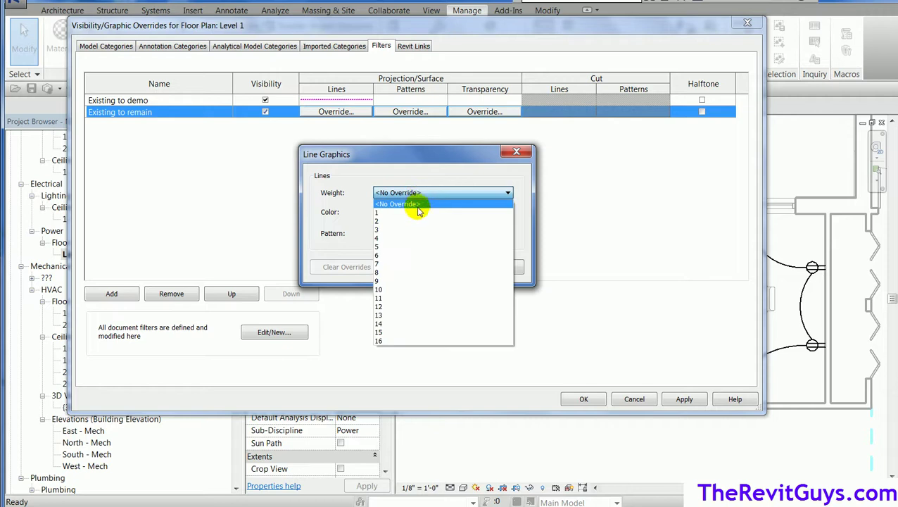
pyautogui.click(411, 221)
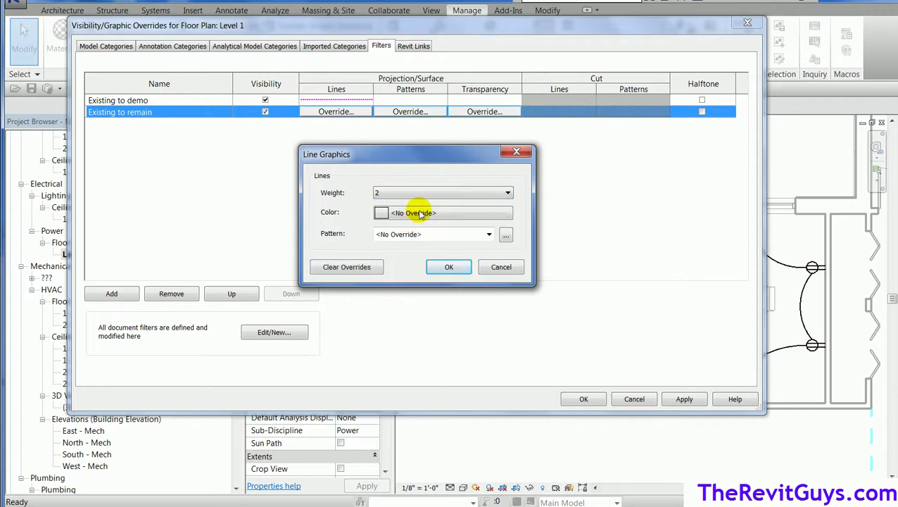
pyautogui.click(420, 214)
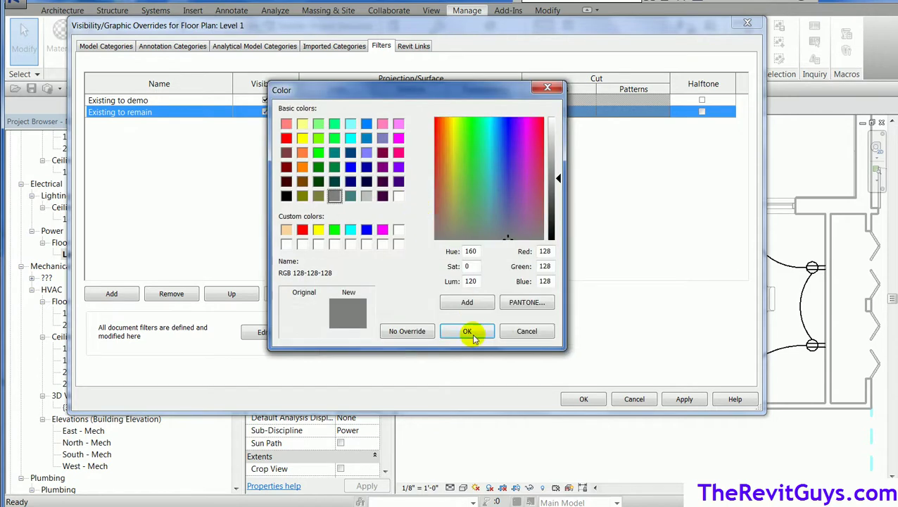
pyautogui.click(523, 333)
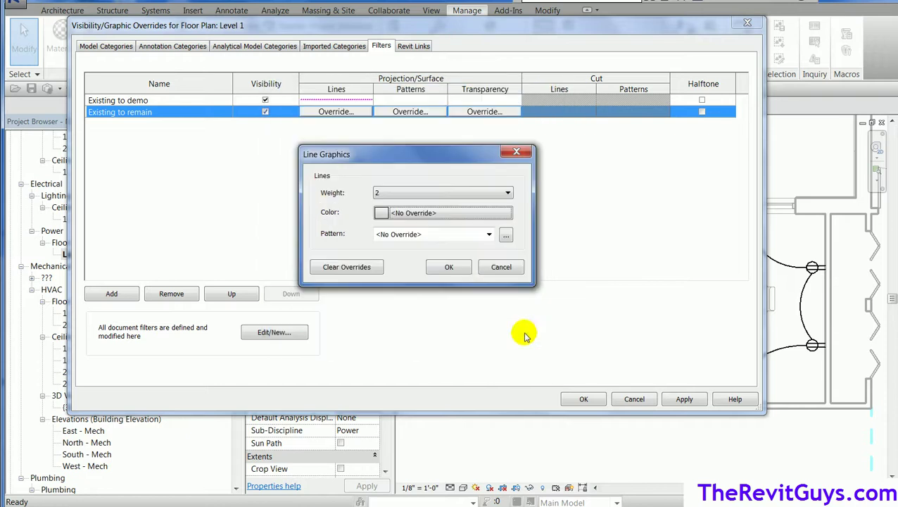
pyautogui.click(451, 268)
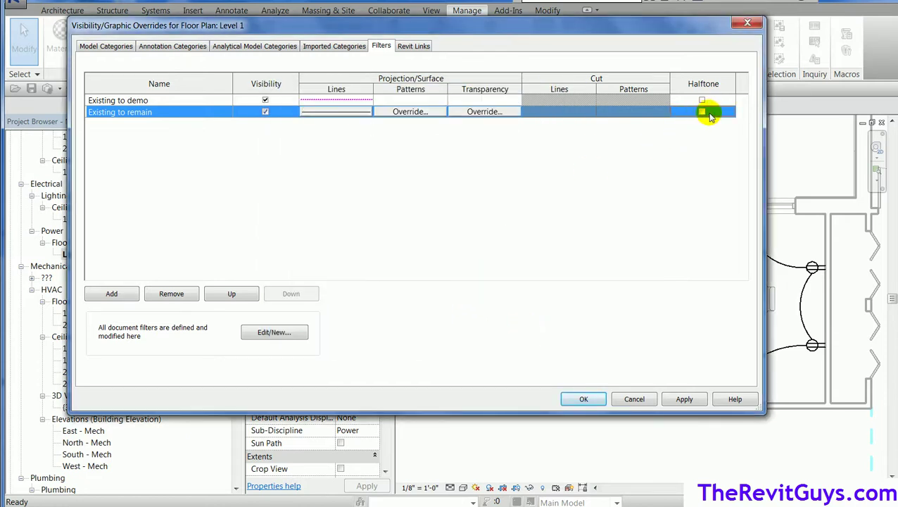
pyautogui.click(702, 111)
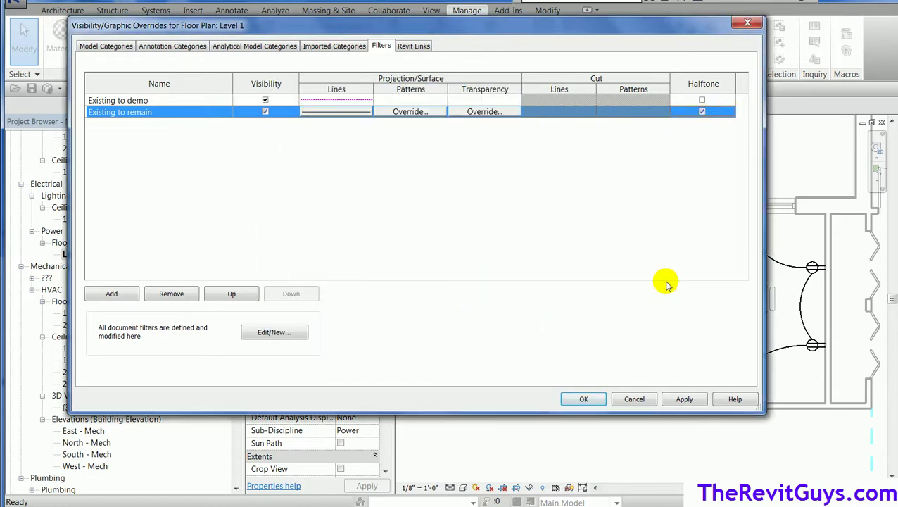
pyautogui.click(582, 399)
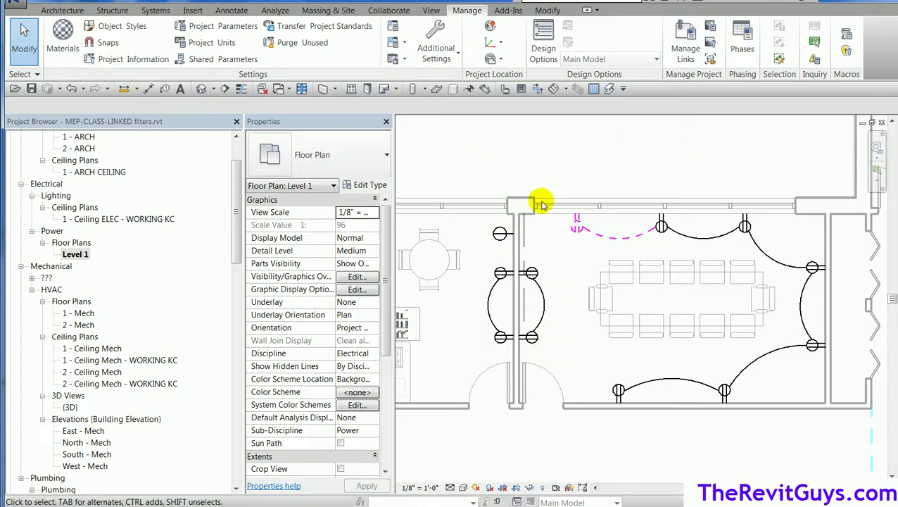
# Step: Duplicate the Level 1 floor plan view
pyautogui.rightClick(76, 254)
pyautogui.moveTo(150, 350)
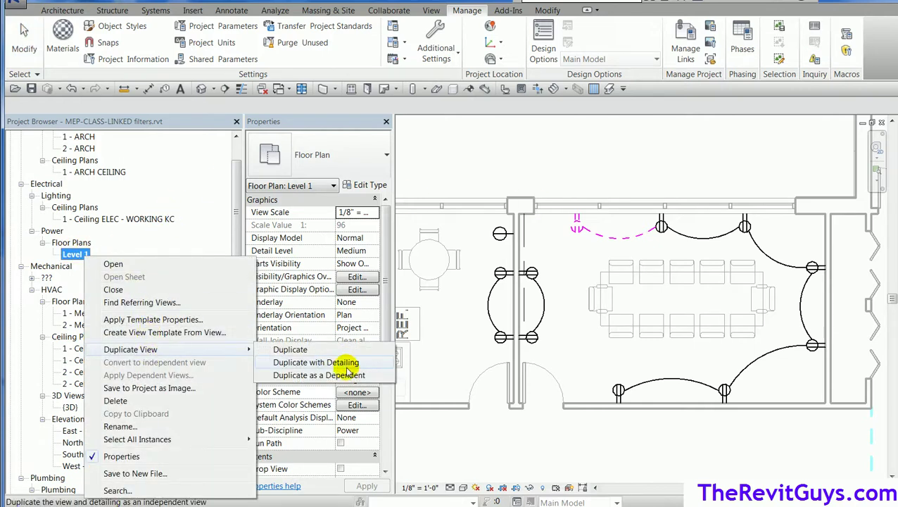
pyautogui.click(326, 353)
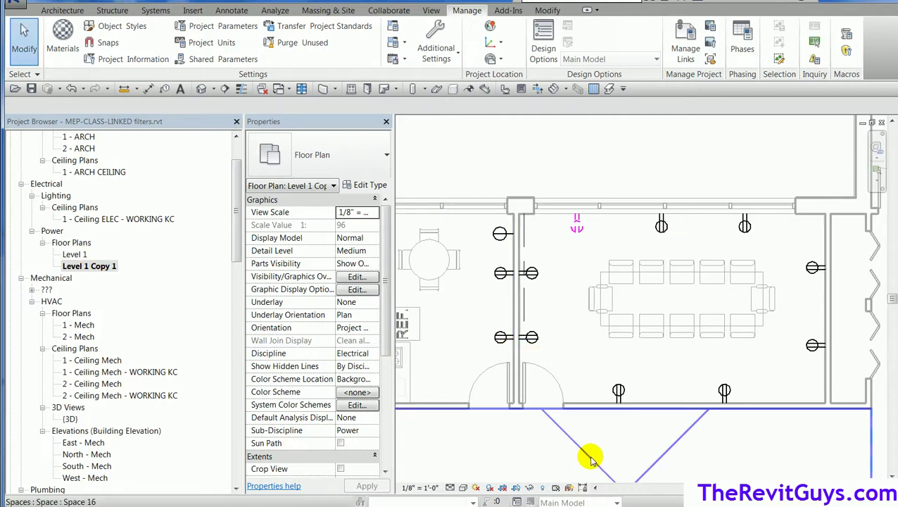
# Step: Remove the Existing to demo and Existing to remain filters from the copied view via VG
pyautogui.press('v')
pyautogui.press('g')
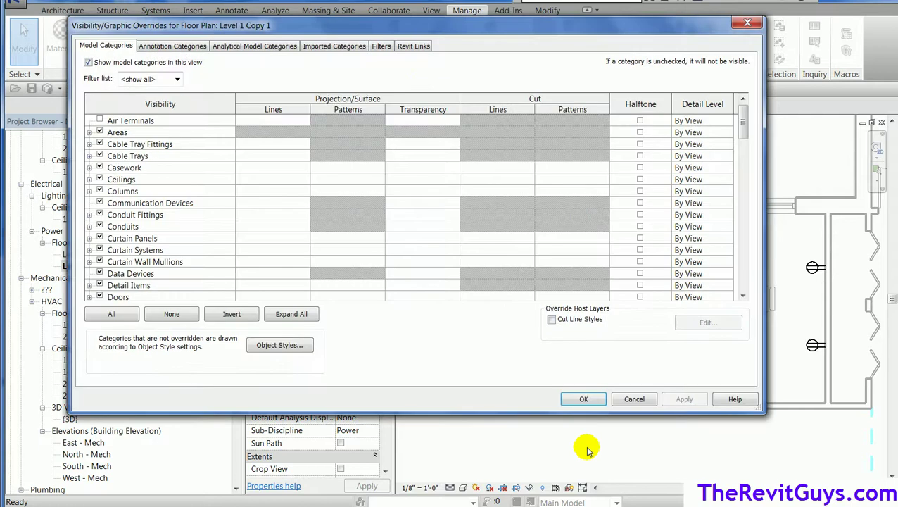
pyautogui.click(381, 45)
pyautogui.click(186, 102)
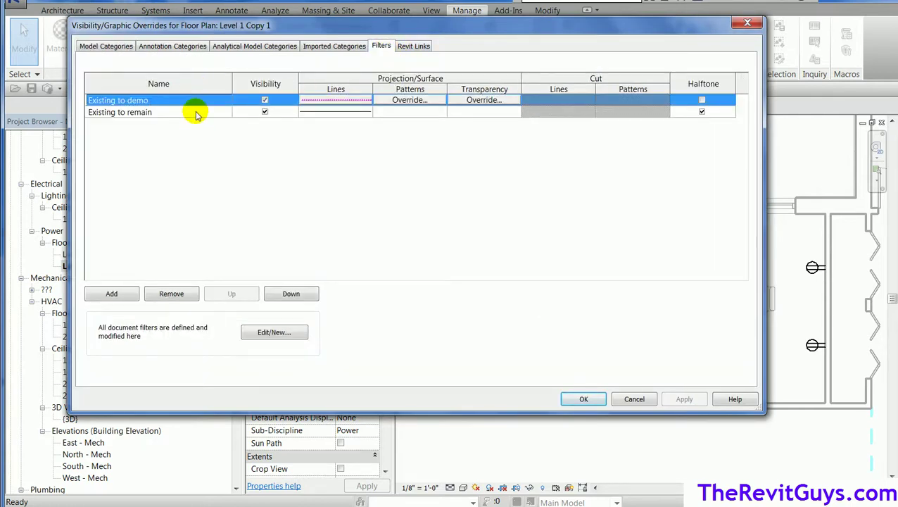
pyautogui.click(197, 113)
pyautogui.click(210, 102)
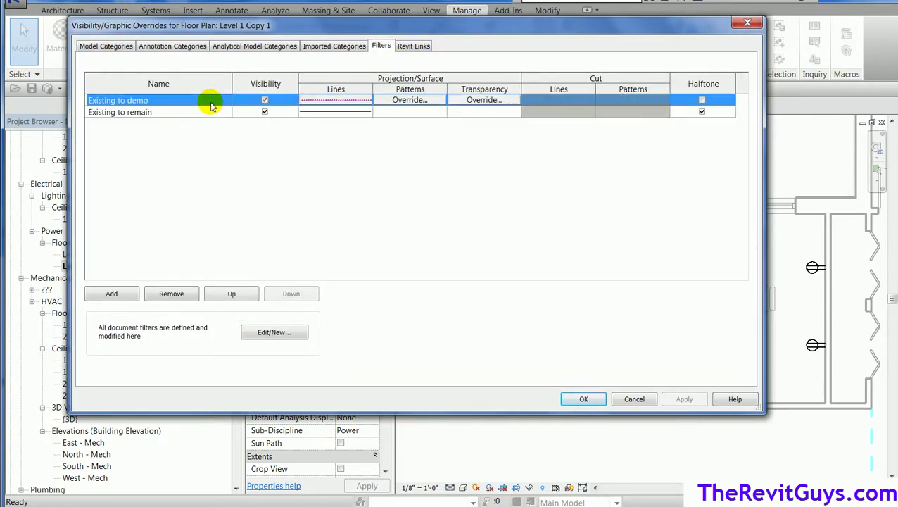
pyautogui.click(171, 293)
pyautogui.click(171, 293)
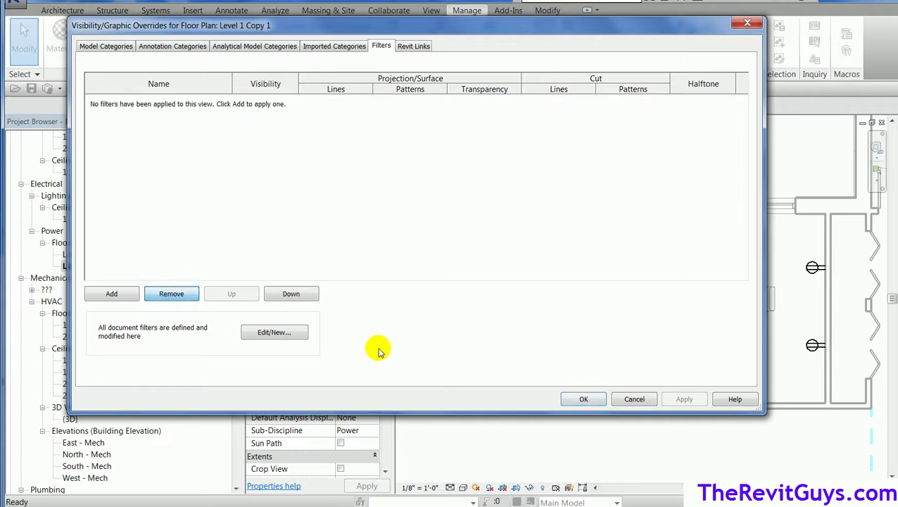
pyautogui.click(583, 399)
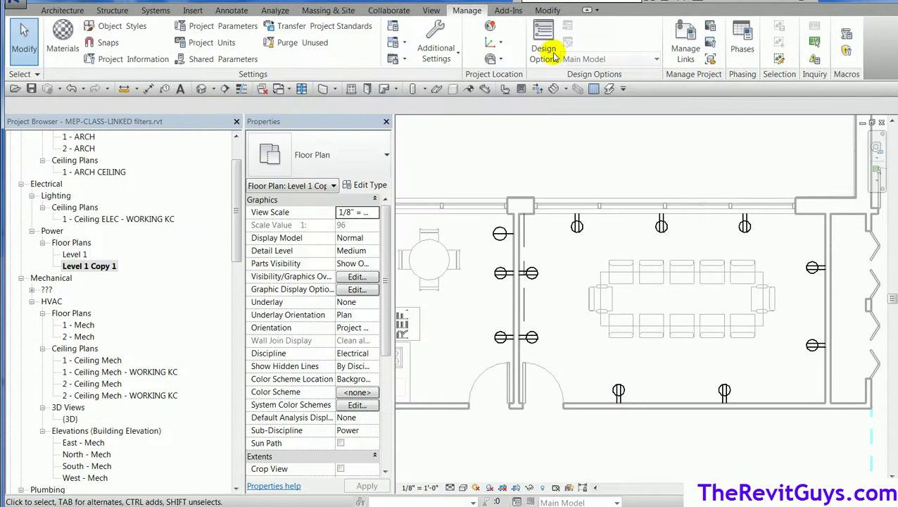
# Step: Convert the conference room receptacle circuit's temporary wiring into arc wires
pyautogui.press('Tab')
pyautogui.click(579, 230)
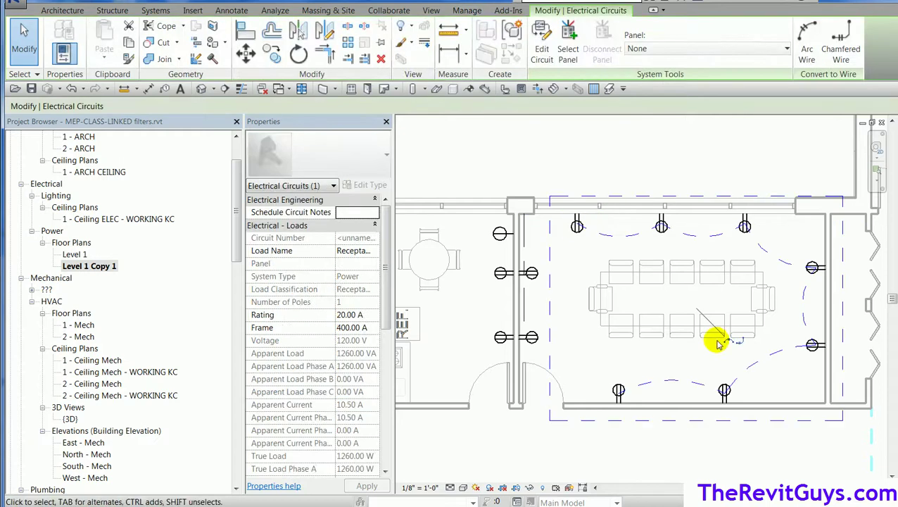
pyautogui.click(732, 343)
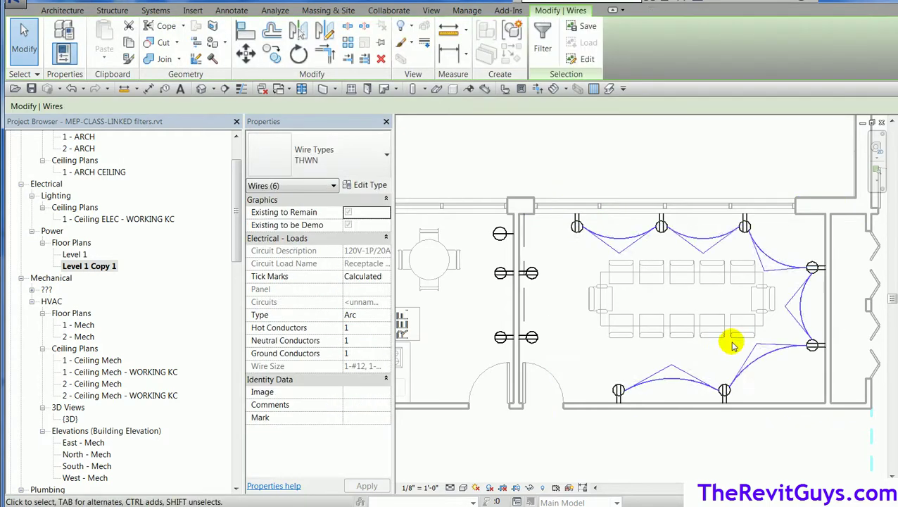
pyautogui.click(662, 437)
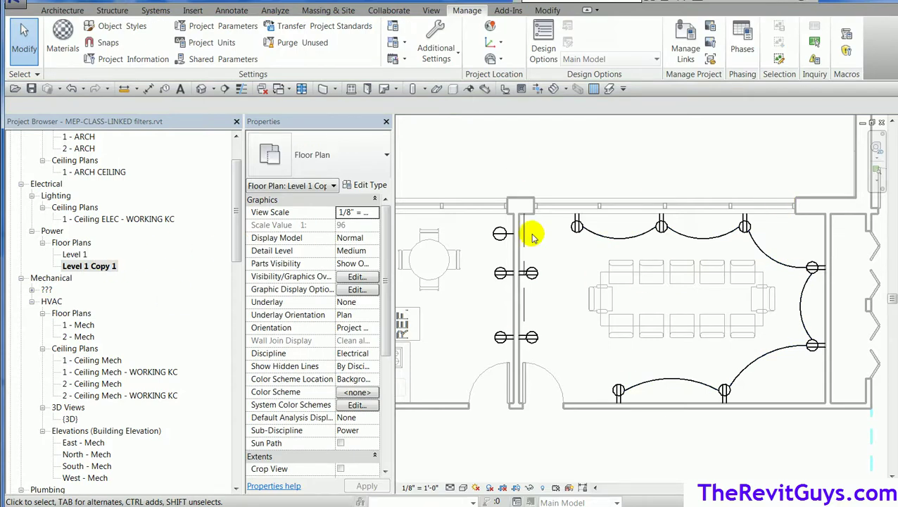
# Step: Rename the Level 1 view to 'Level 1 - Demo Plan' without renaming the level itself
pyautogui.doubleClick(75, 254)
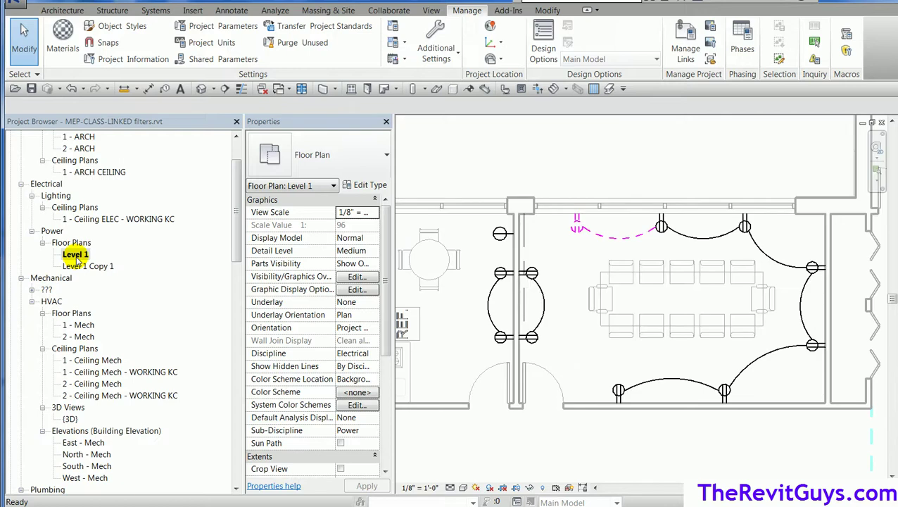
pyautogui.rightClick(76, 259)
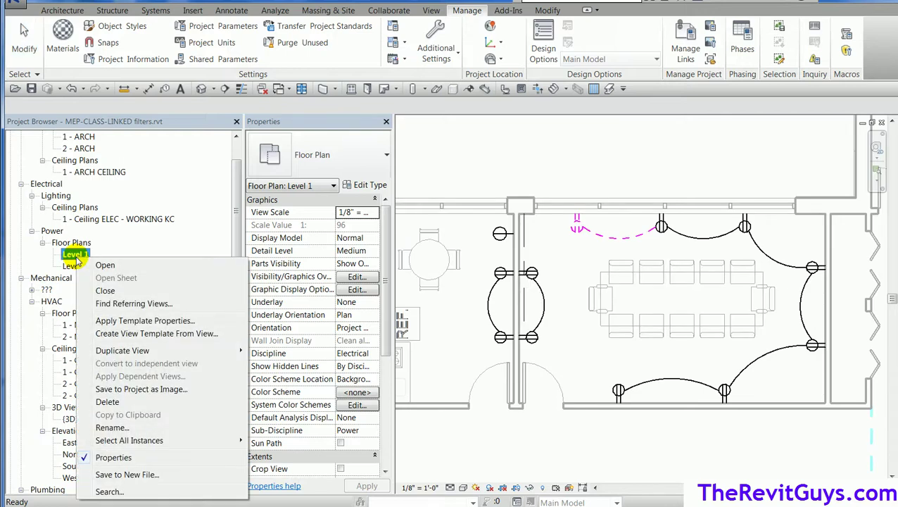
pyautogui.click(160, 425)
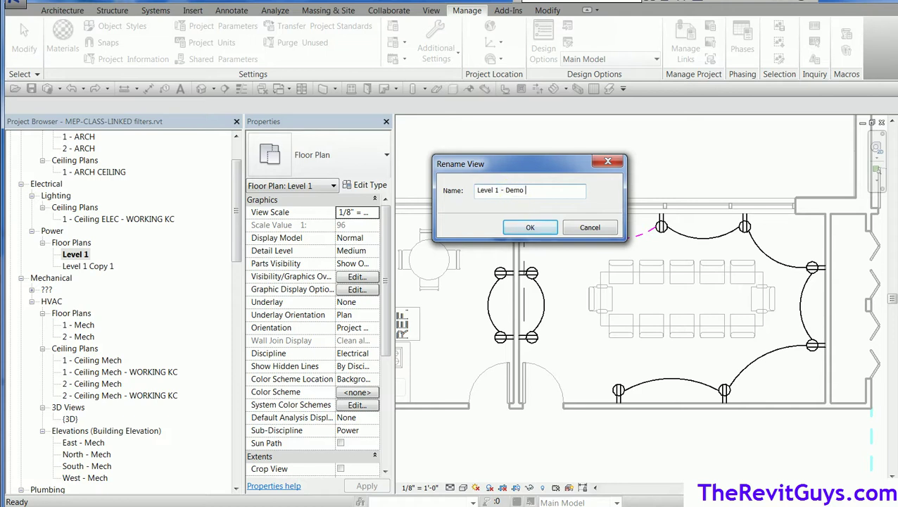
pyautogui.click(530, 227)
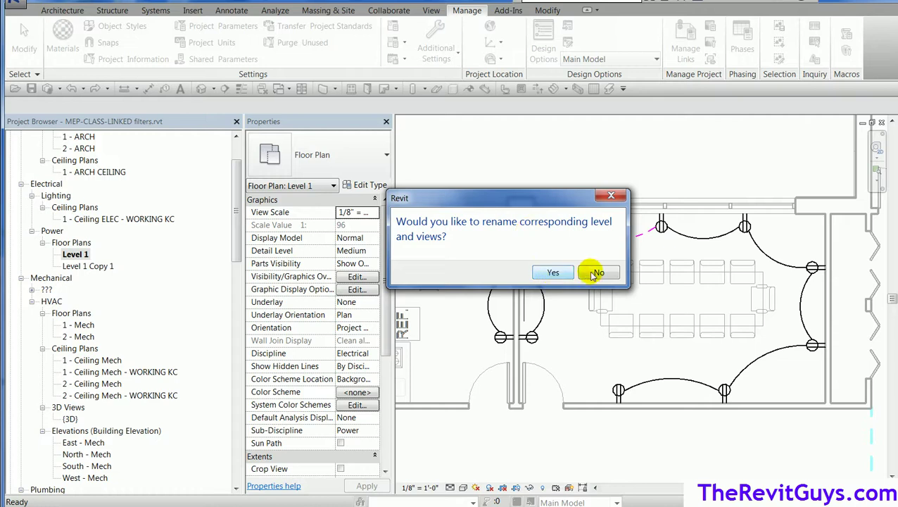
pyautogui.click(597, 272)
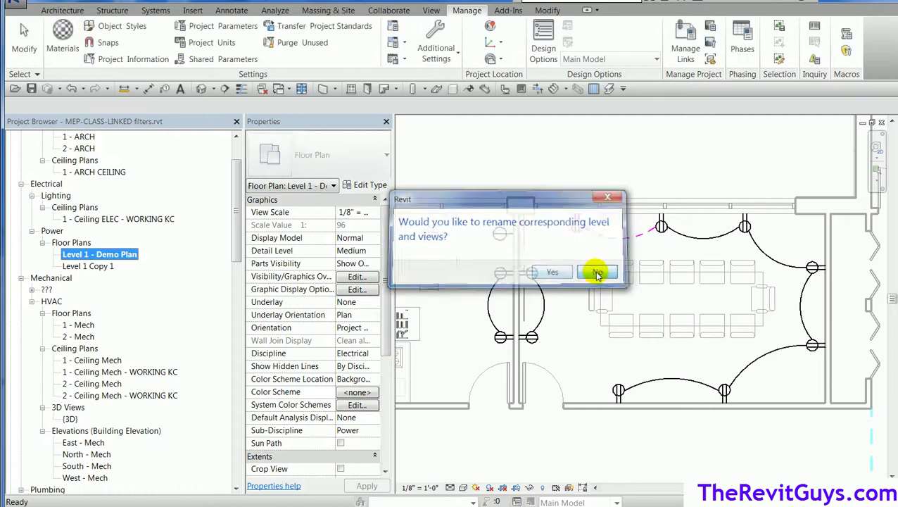
pyautogui.click(554, 348)
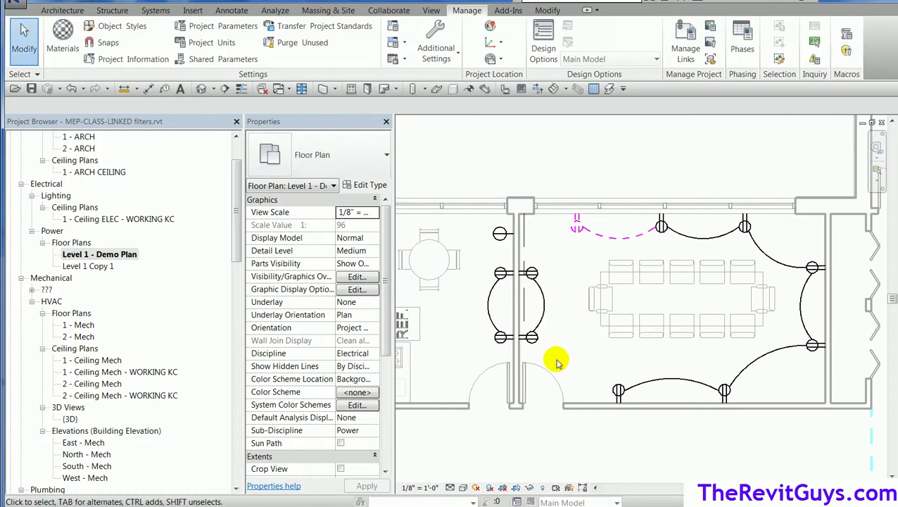
# Step: Flag the middle-wall and top-wall receptacles and wires as Existing to be Demo
pyautogui.click(532, 259)
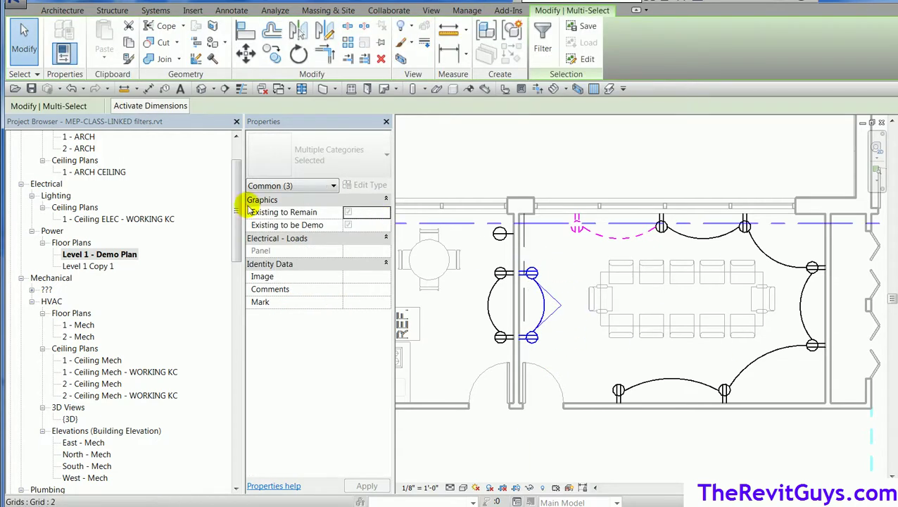
pyautogui.click(348, 226)
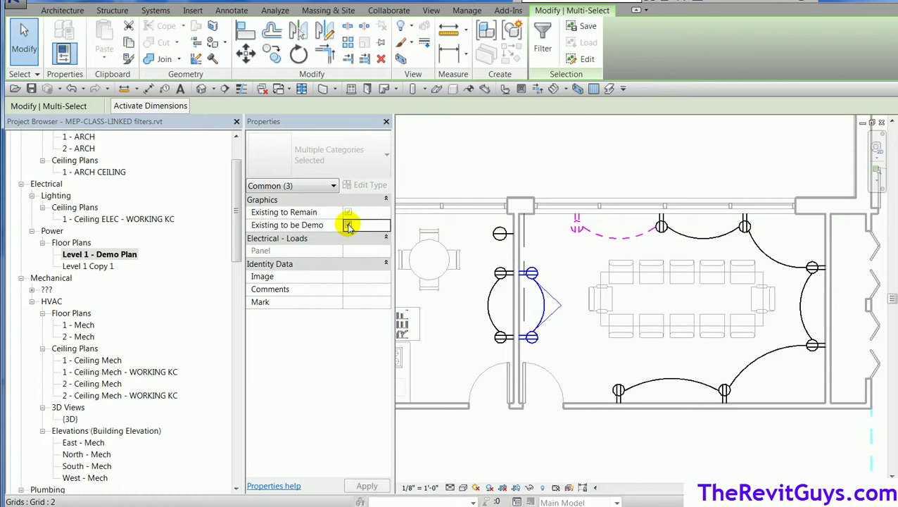
pyautogui.click(697, 236)
pyautogui.keyDown('ctrl'); pyautogui.click(662, 227); pyautogui.keyUp('ctrl')
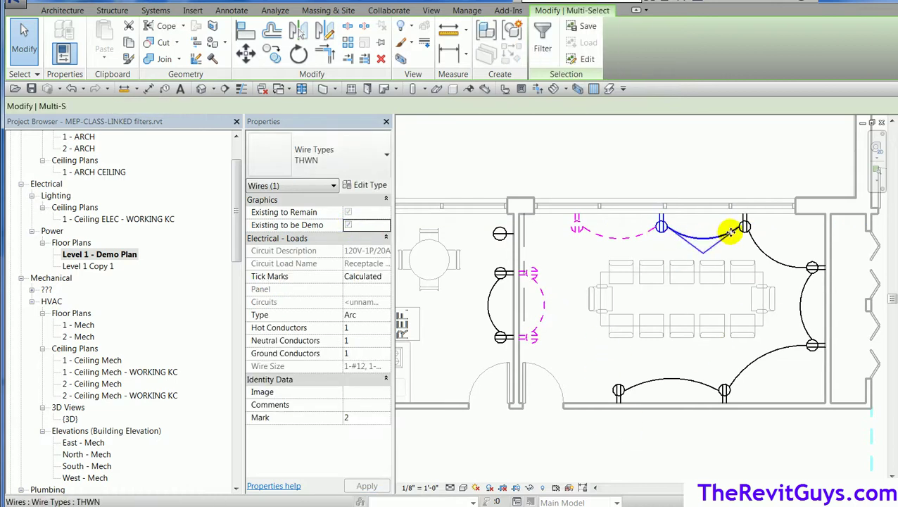
pyautogui.keyDown('ctrl'); pyautogui.click(745, 226); pyautogui.keyUp('ctrl')
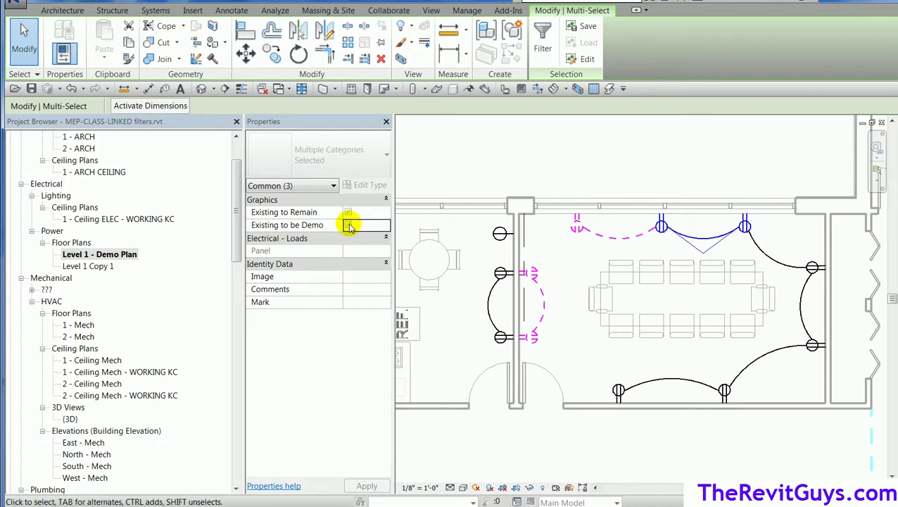
pyautogui.click(348, 226)
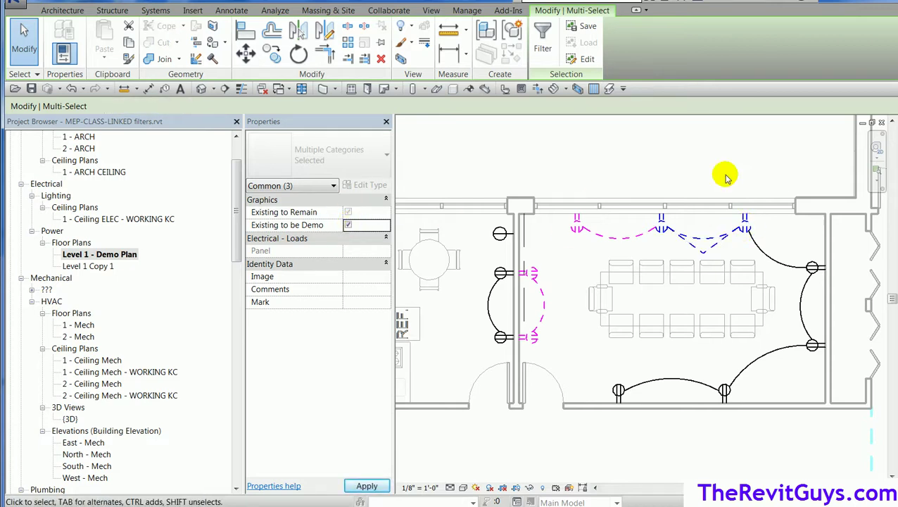
pyautogui.click(549, 143)
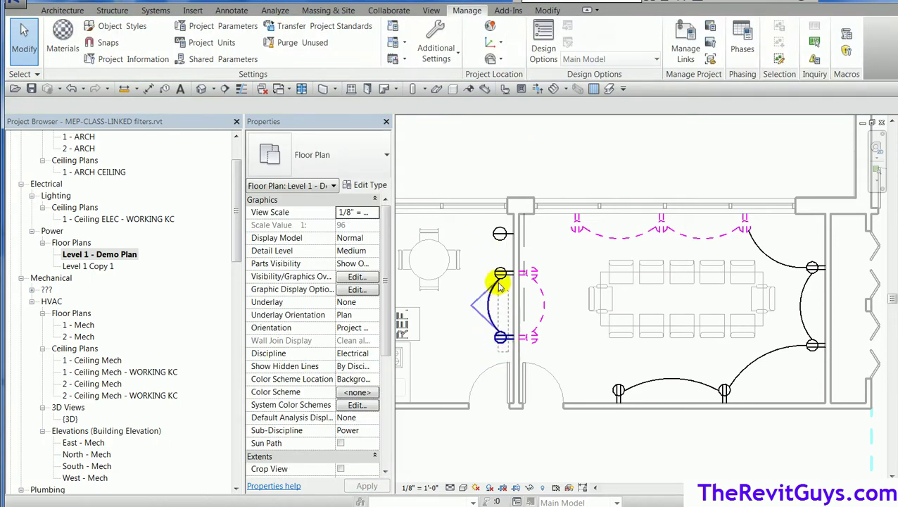
# Step: Flag the left-wall receptacles and wiring as Existing to Remain, filtering out Spaces
pyautogui.click(499, 233)
pyautogui.click(543, 56)
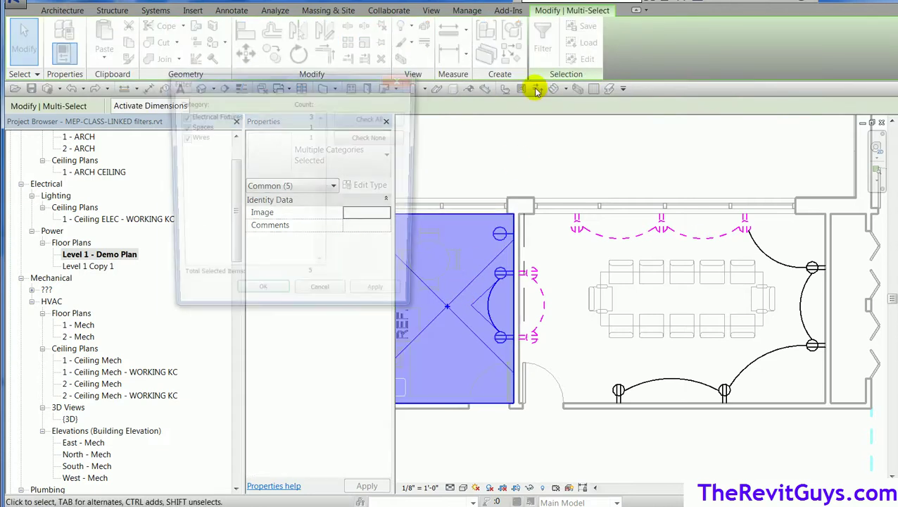
pyautogui.click(181, 127)
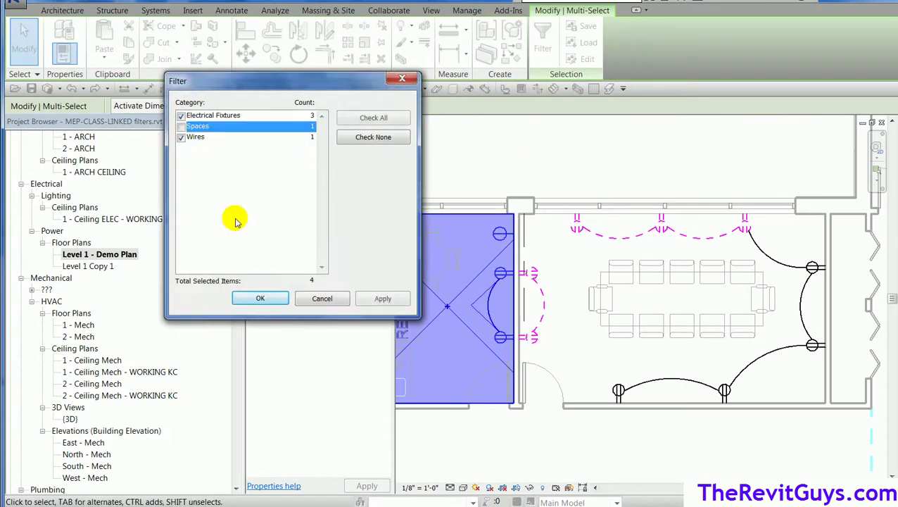
pyautogui.click(271, 294)
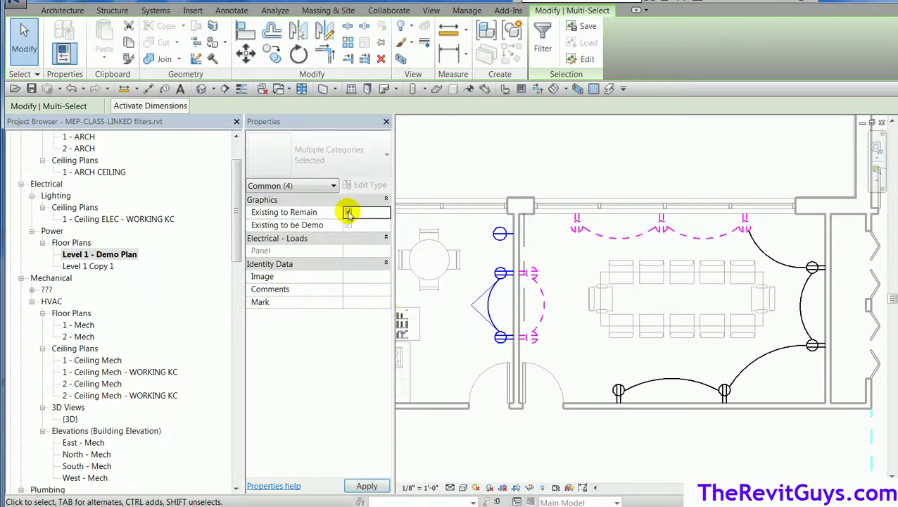
pyautogui.click(564, 143)
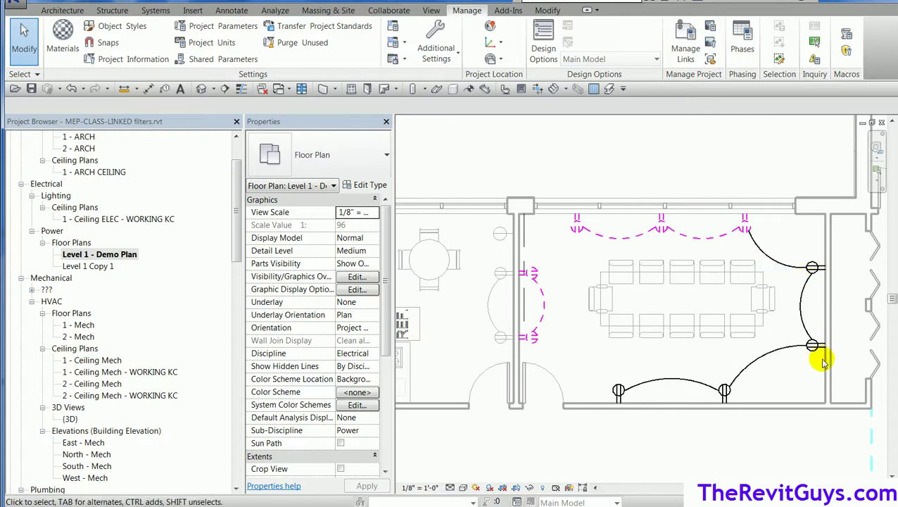
pyautogui.click(798, 268)
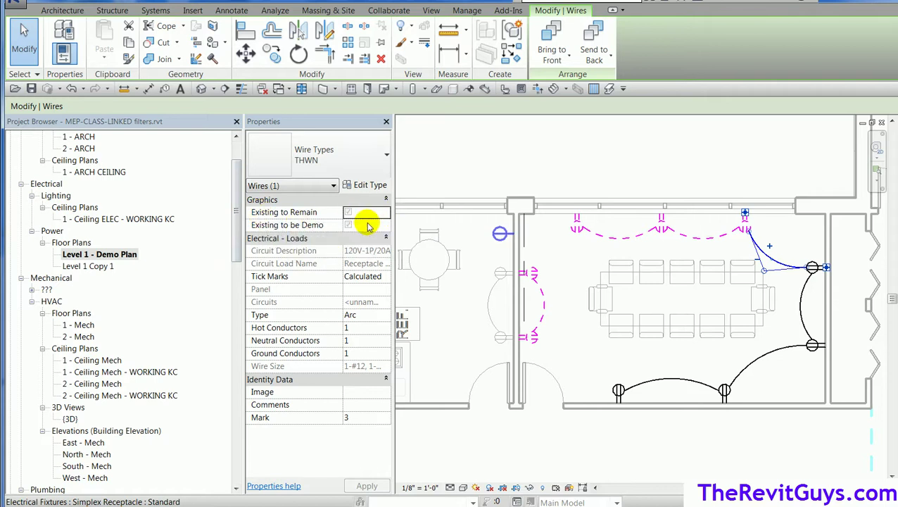
pyautogui.click(763, 440)
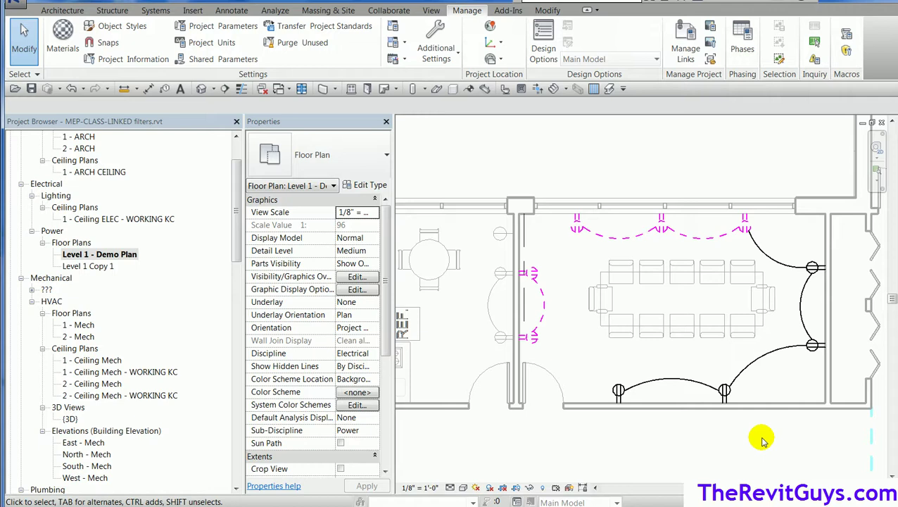
# Step: In Level 1 - Demo Plan, place another duplex receptacle on the bottom wall using Create Similar (CS)
pyautogui.doubleClick(91, 267)
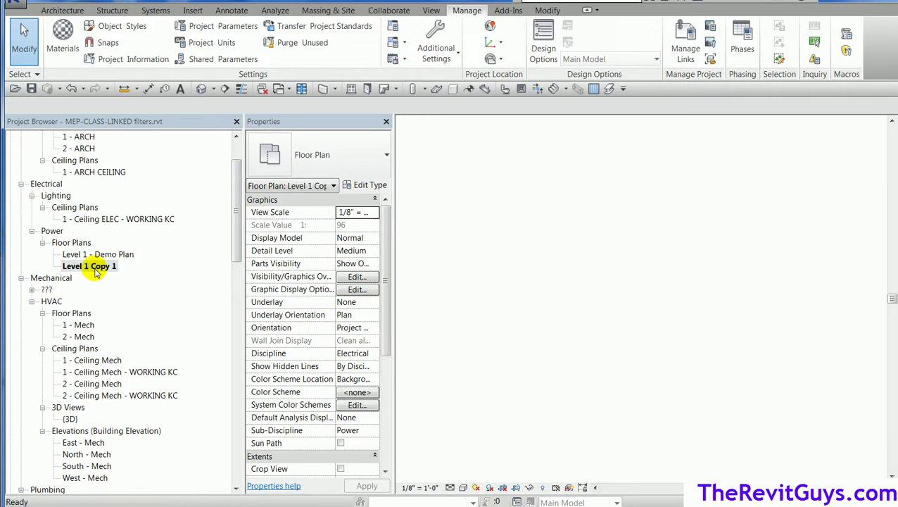
pyautogui.doubleClick(99, 254)
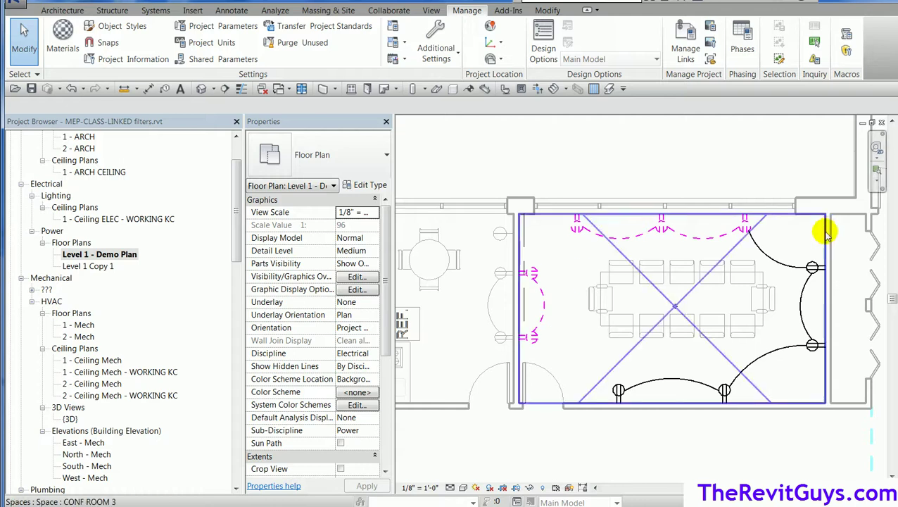
pyautogui.click(619, 394)
pyautogui.press('c')
pyautogui.press('s')
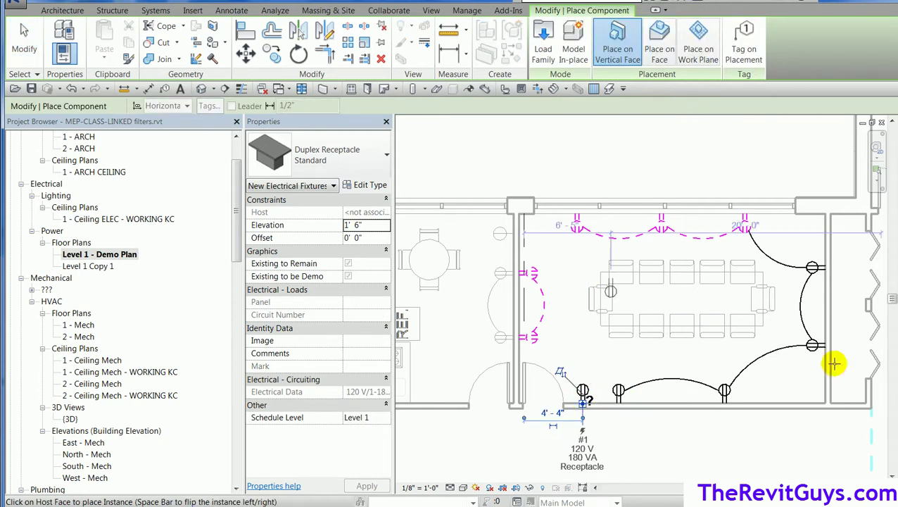
pyautogui.click(798, 393)
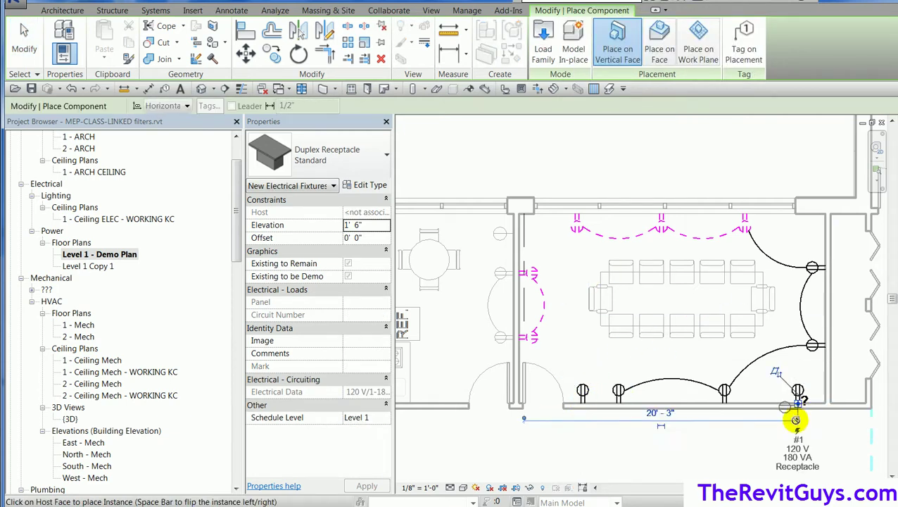
pyautogui.press('Escape')
pyautogui.press('Escape')
# Step: Select all bottom-wall receptacles together with both bottom-wall wires
pyautogui.moveTo(570, 369); pyautogui.dragTo(820, 422)
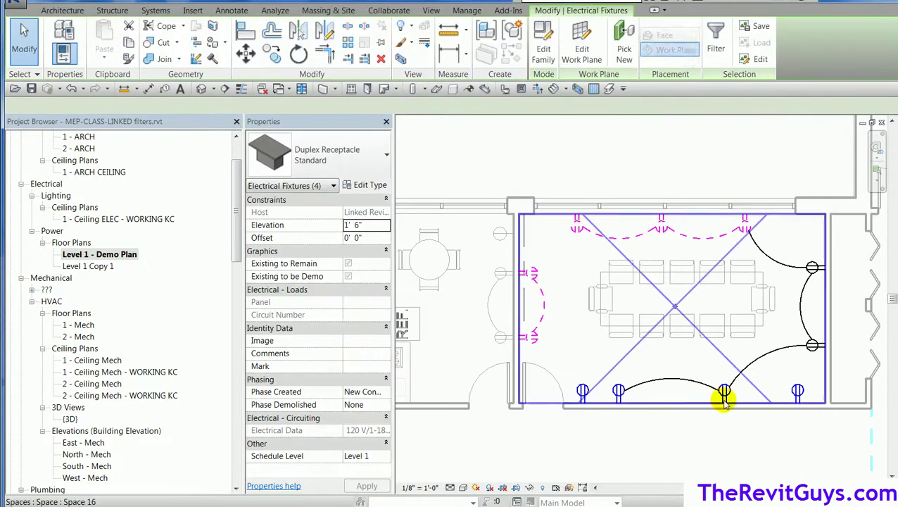
pyautogui.keyDown('ctrl'); pyautogui.click(664, 380); pyautogui.keyUp('ctrl')
pyautogui.keyDown('ctrl'); pyautogui.click(751, 366); pyautogui.keyUp('ctrl')
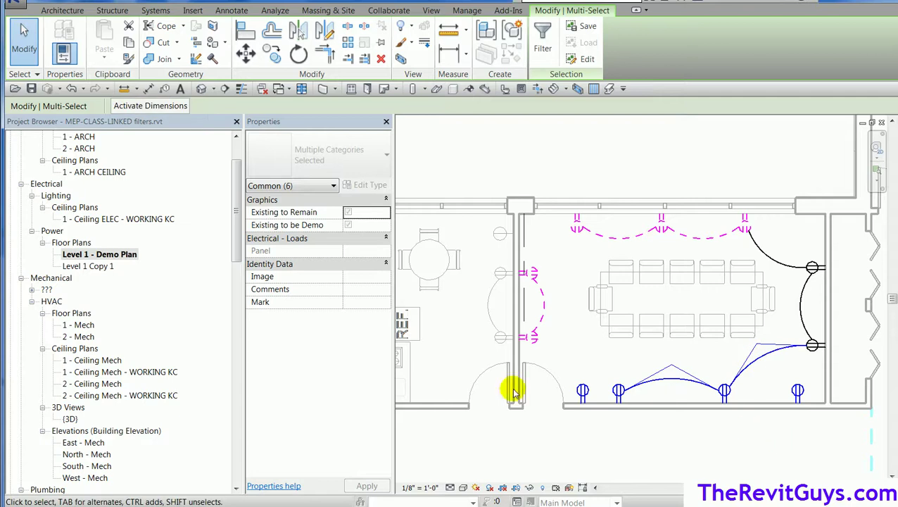